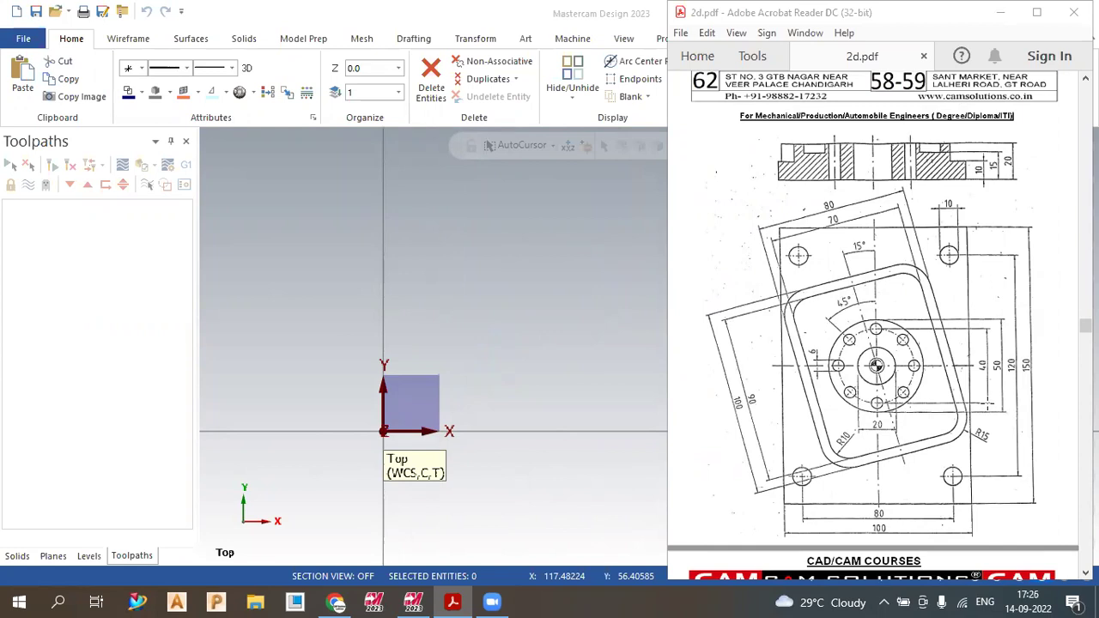
Draw a rectangle 100 mm wide and 150 mm high, anchored to its center at the origin
click(146, 42)
click(452, 601)
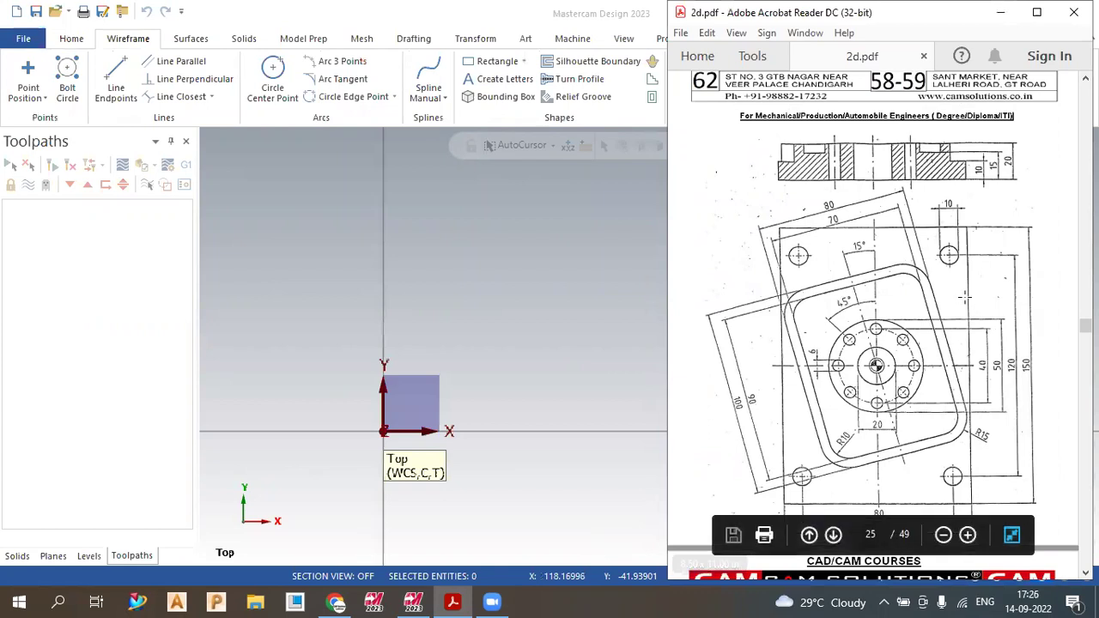
scroll(910, 344, down, 1)
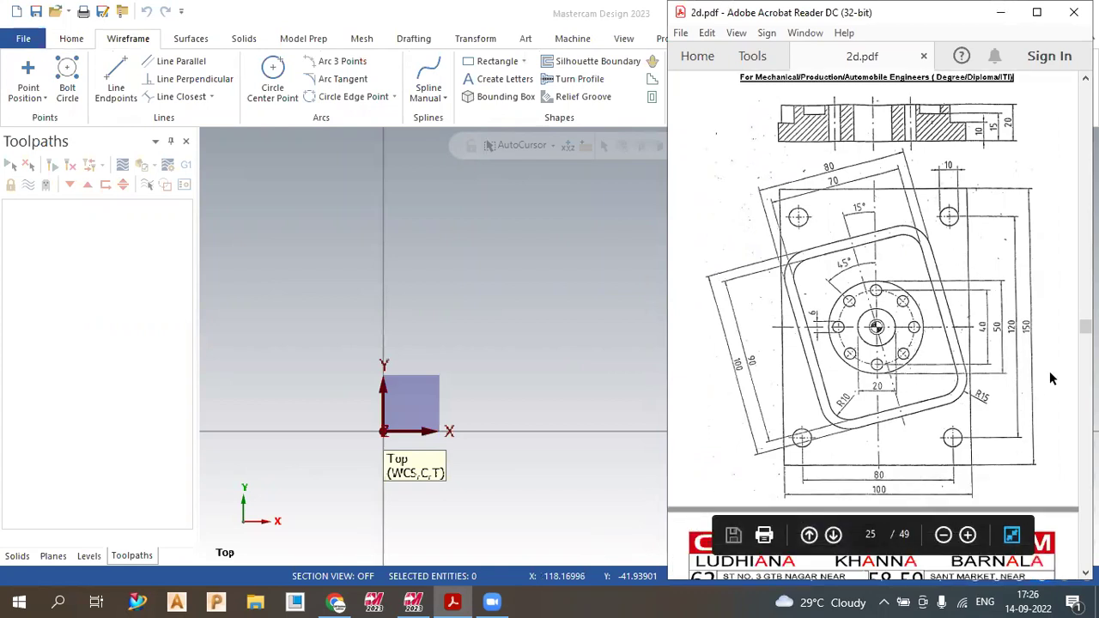
click(532, 355)
click(492, 61)
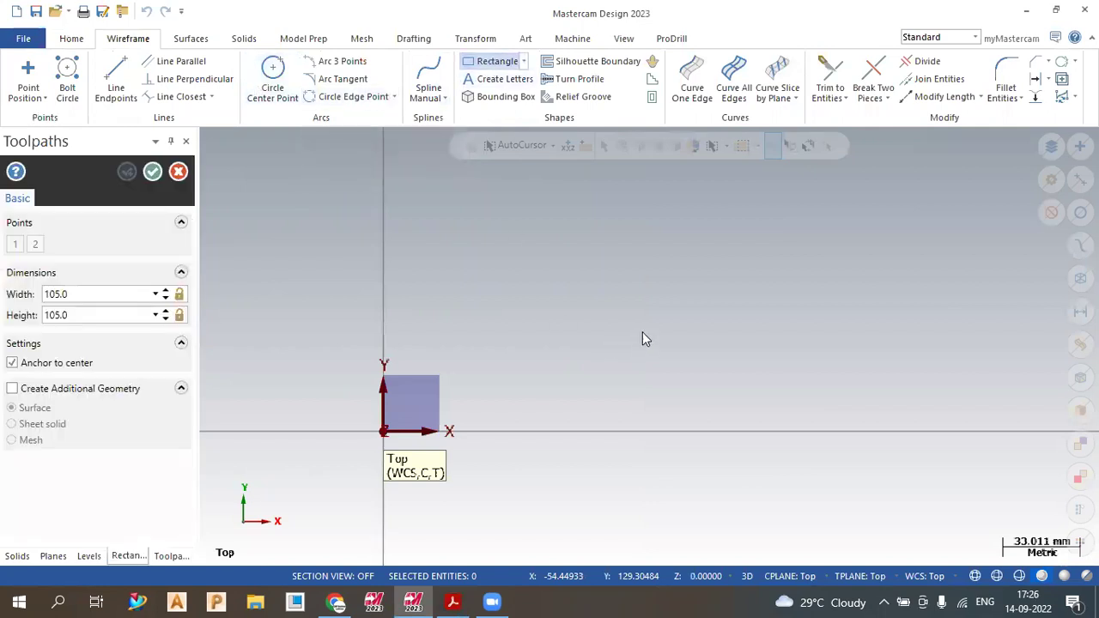
scroll(645, 338, down, 1)
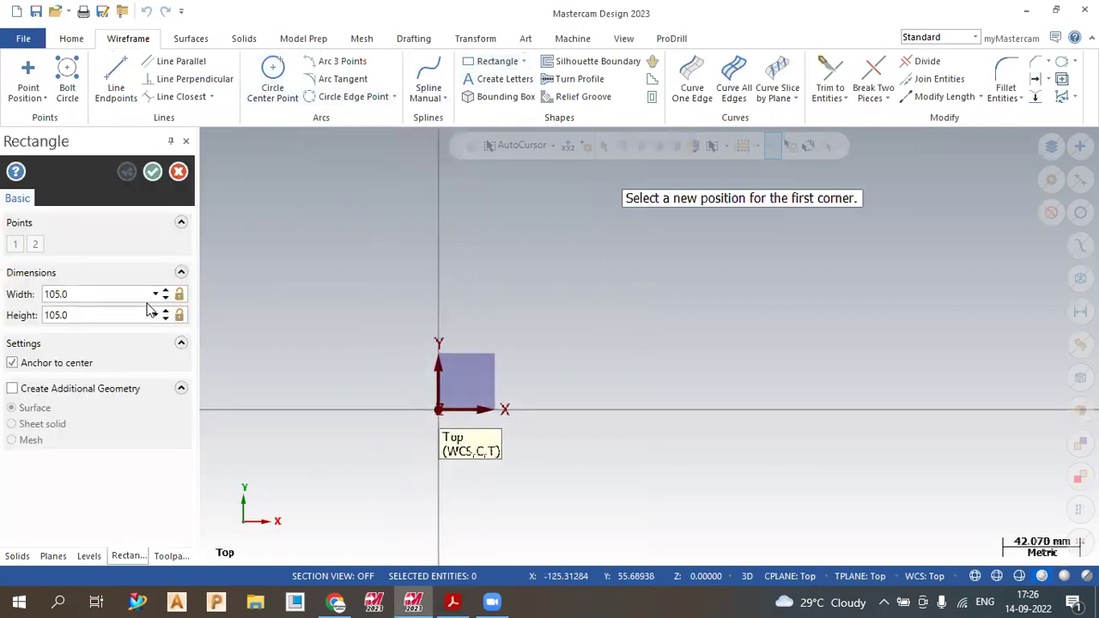
double_click(120, 295)
text(1)
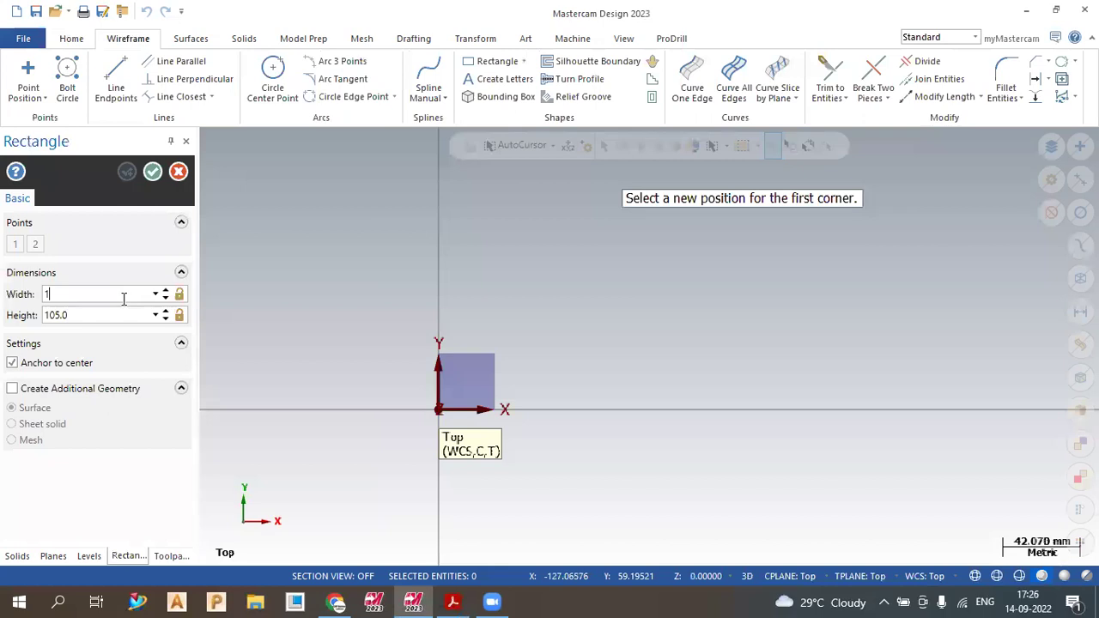
double_click(71, 315)
text(150)
key(Tab)
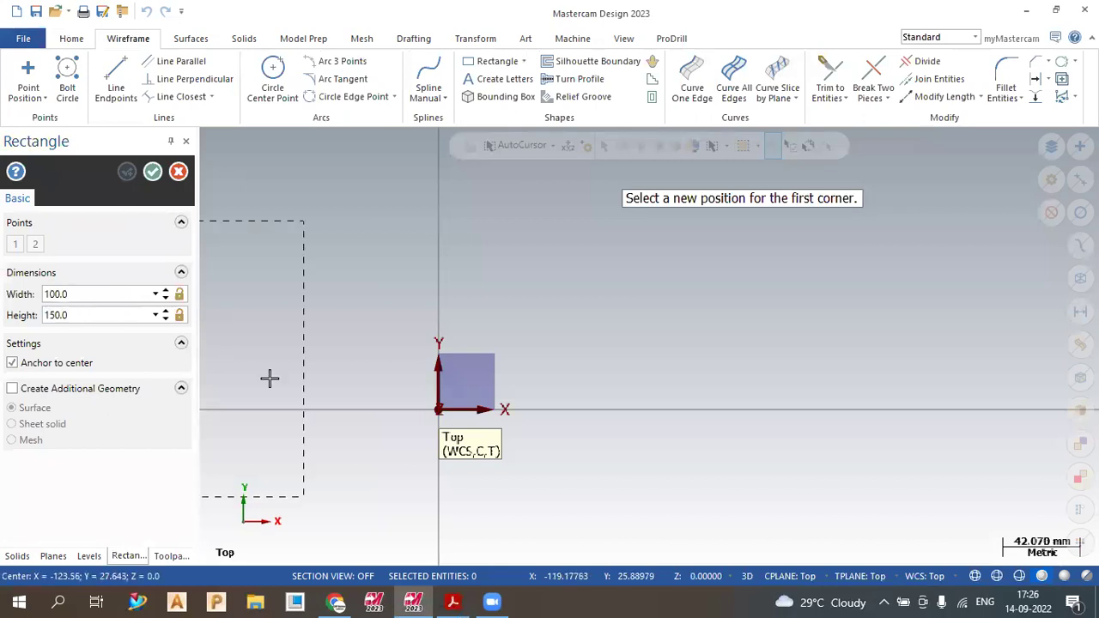
scroll(562, 383, down, 1)
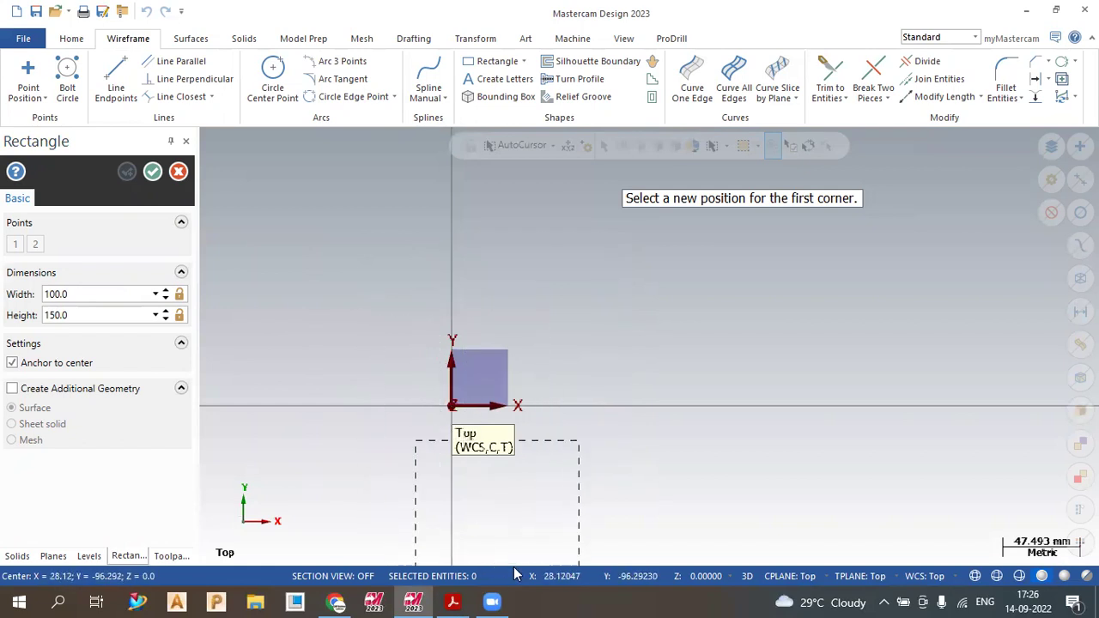
click(447, 416)
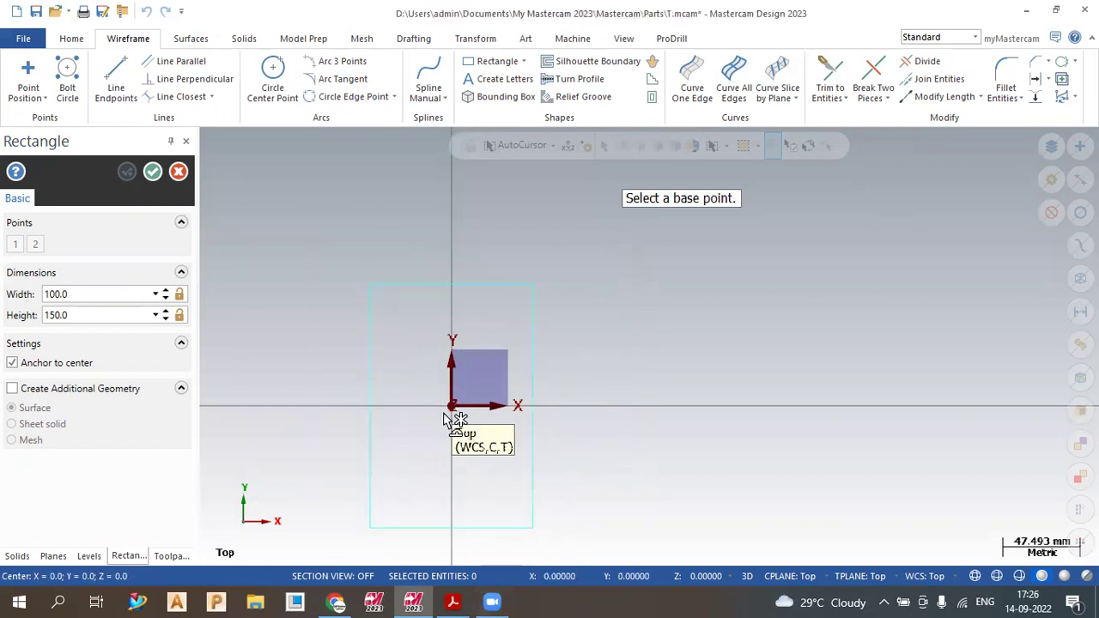
click(152, 172)
Draw a 50 mm diameter circle centered on the origin, using the center-point method
click(454, 601)
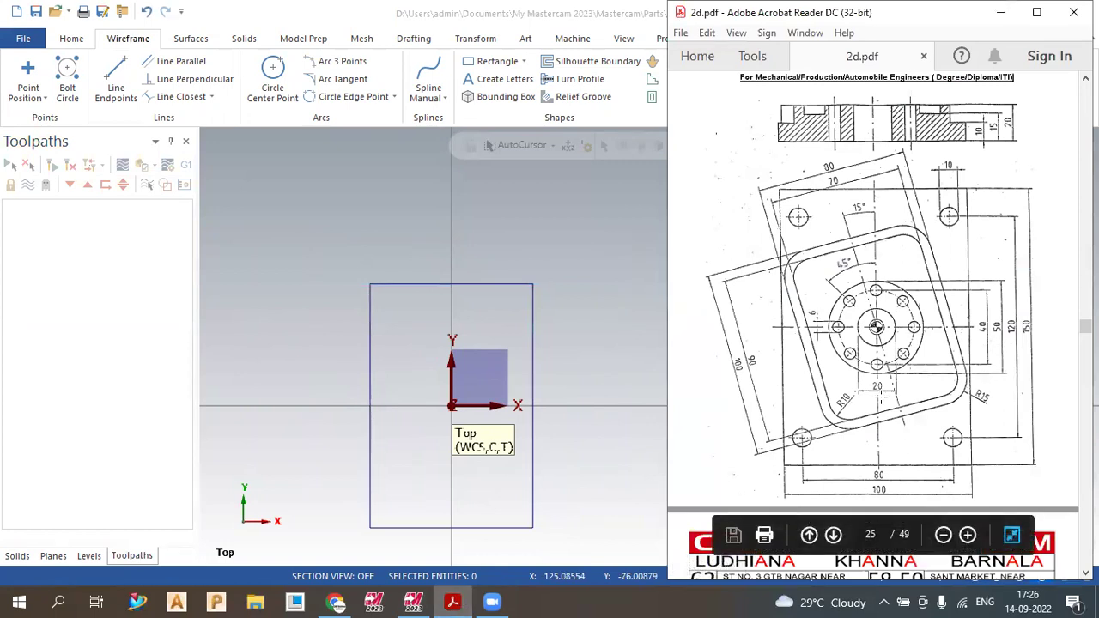
click(290, 182)
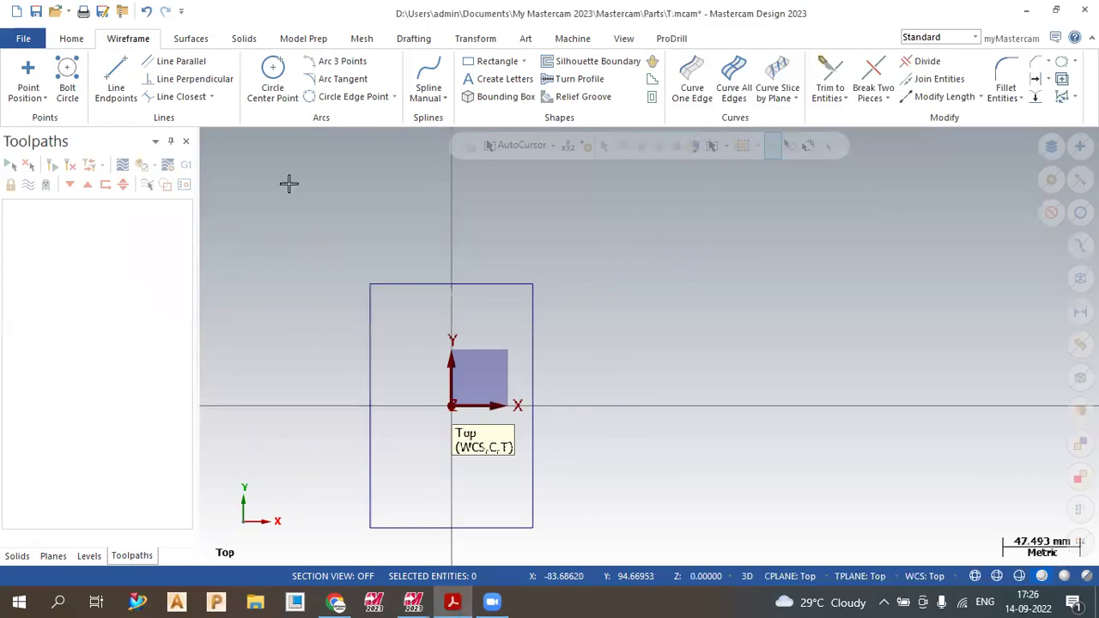
click(272, 79)
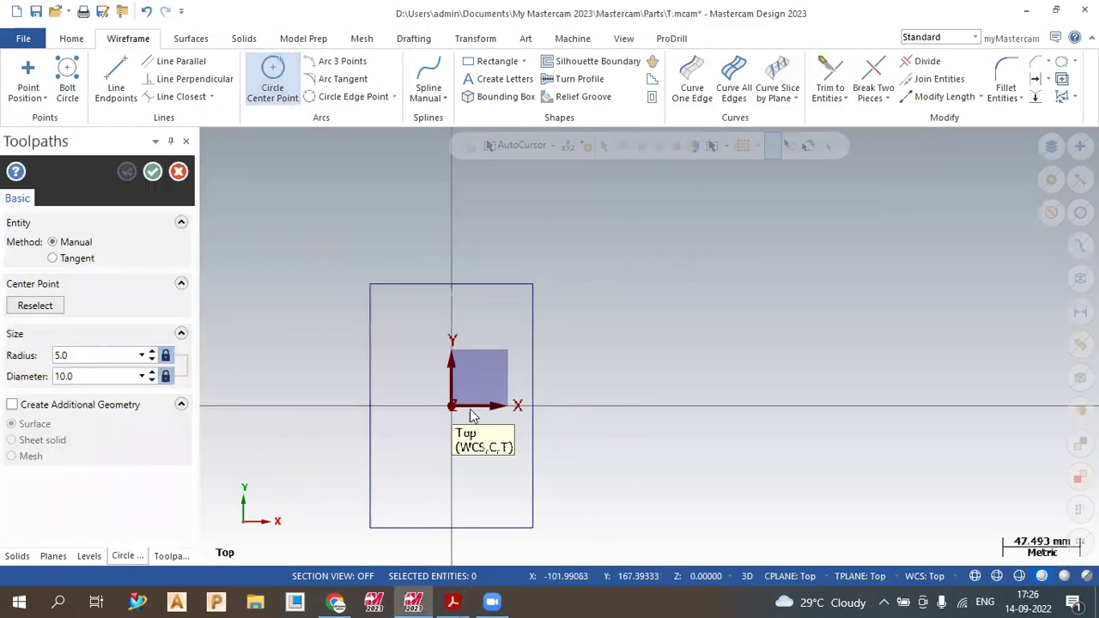
click(105, 354)
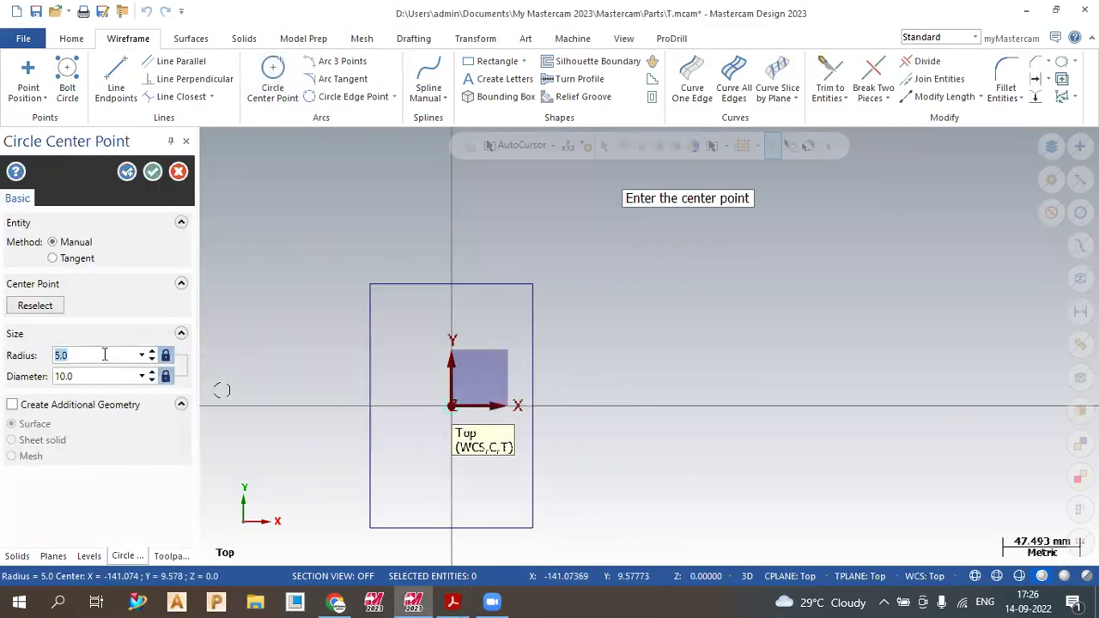
key(Tab)
text(50)
key(Tab)
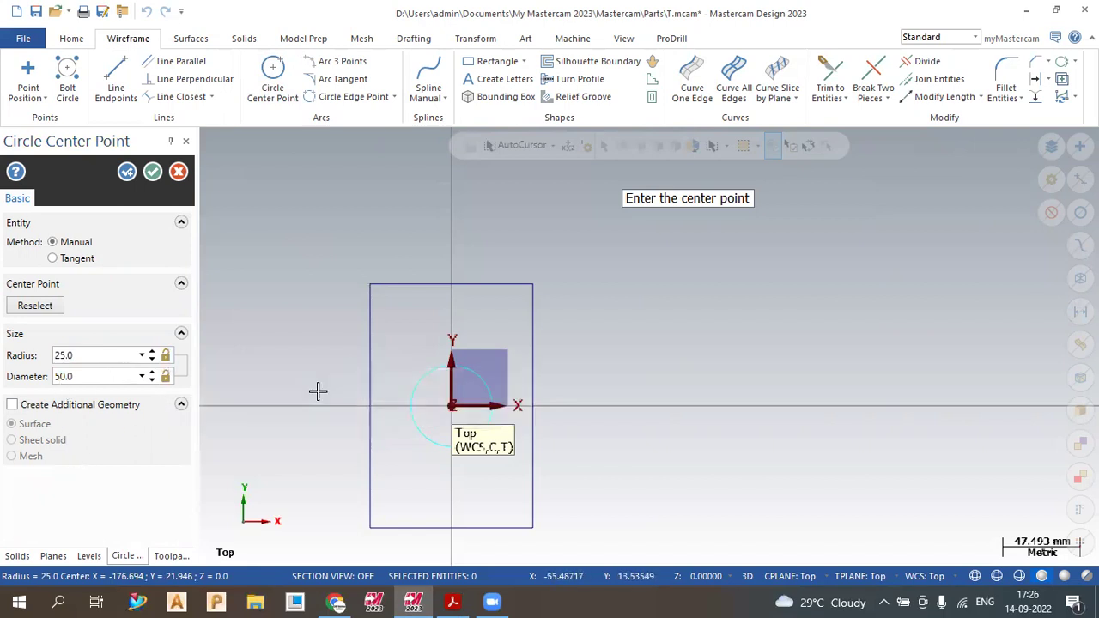
click(126, 172)
Draw a 20 mm diameter circle concentric with the first one at the origin
click(95, 375)
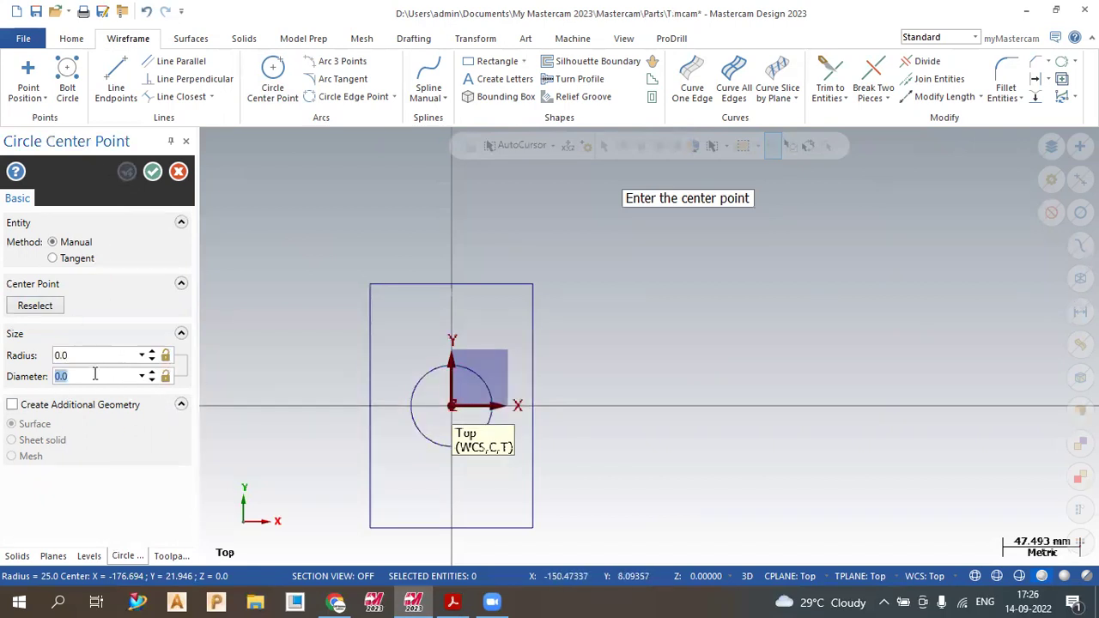
key(Return)
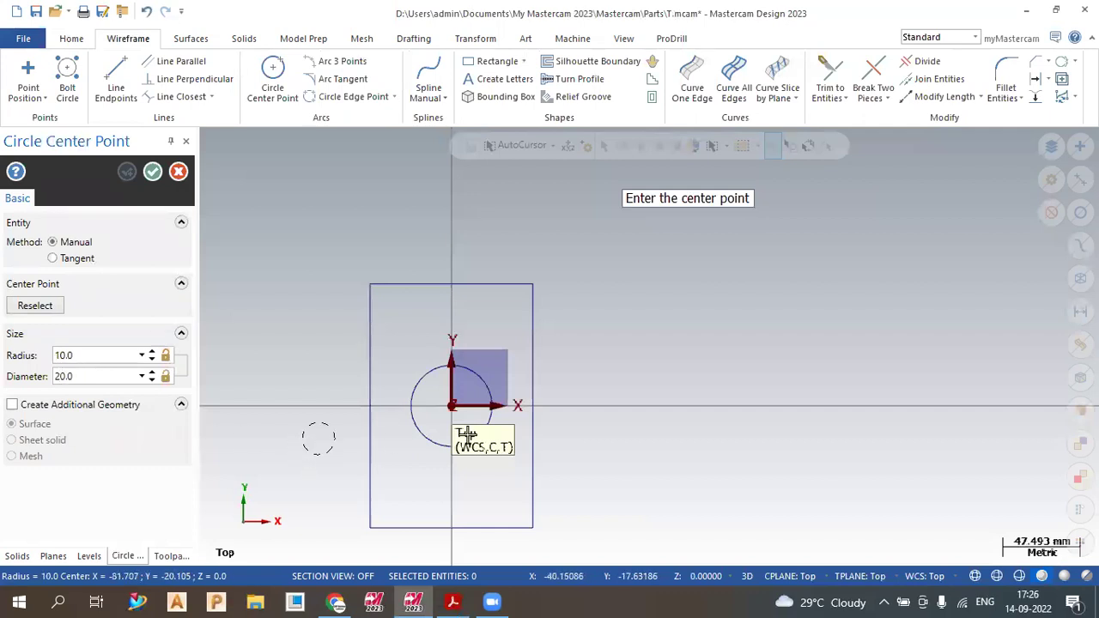
click(127, 171)
Add a 40 mm diameter circle at the origin between the two existing circles and finish the circle command
click(91, 376)
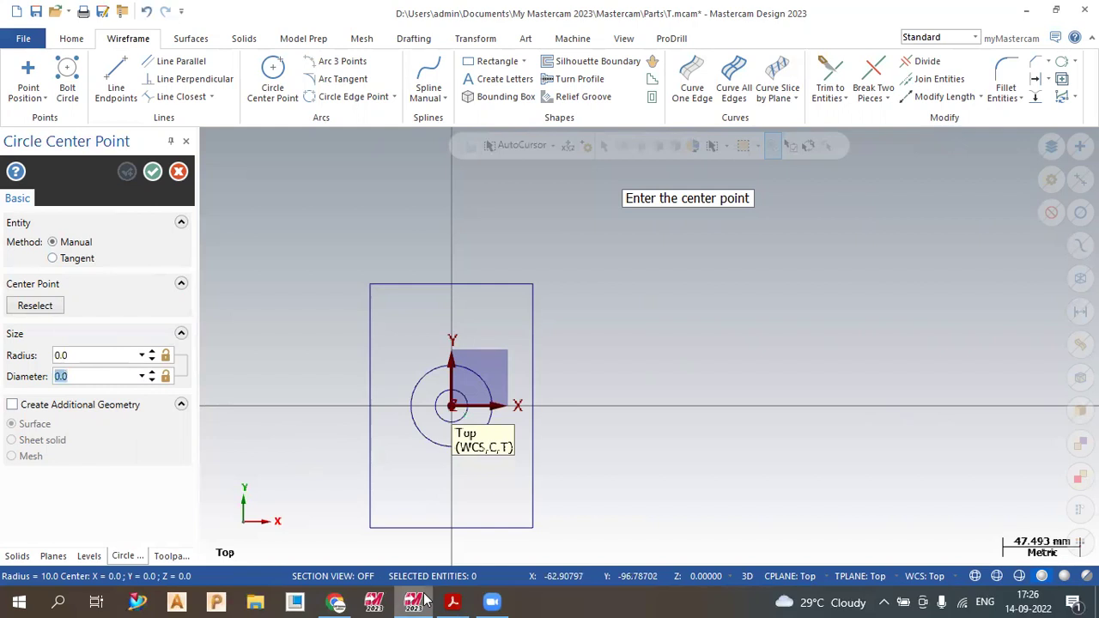
click(455, 601)
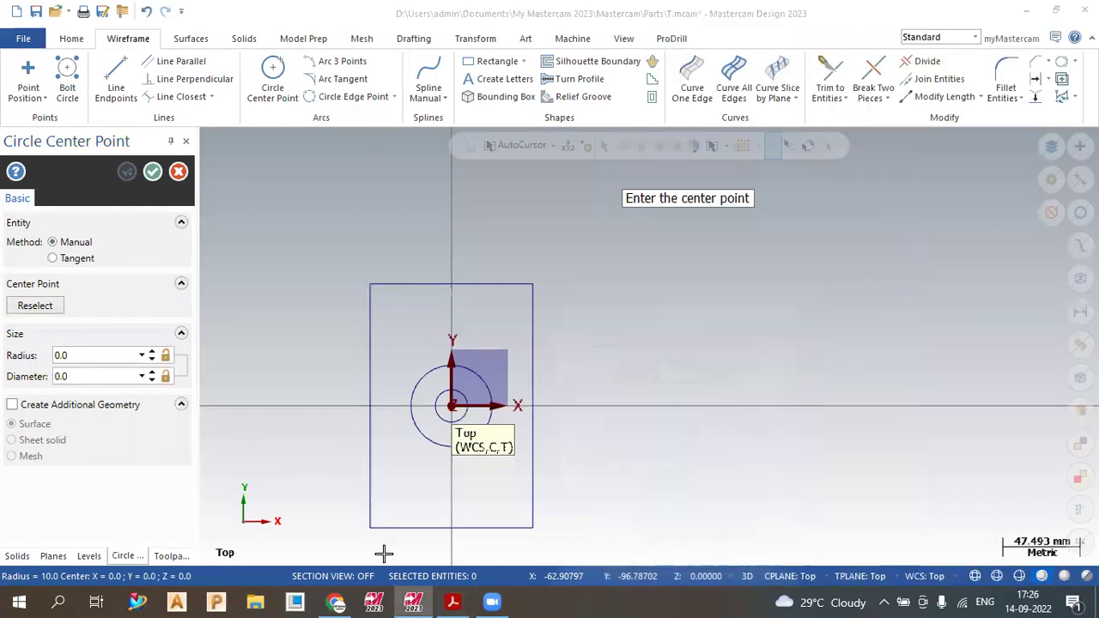
click(455, 601)
click(76, 379)
text(40)
key(Return)
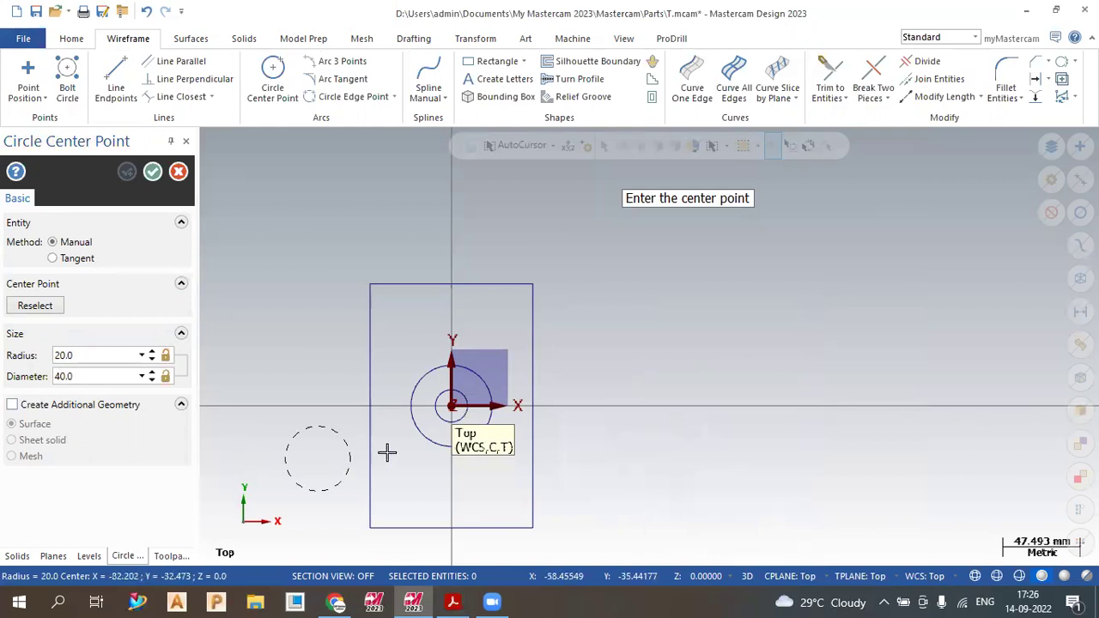
click(452, 405)
click(152, 172)
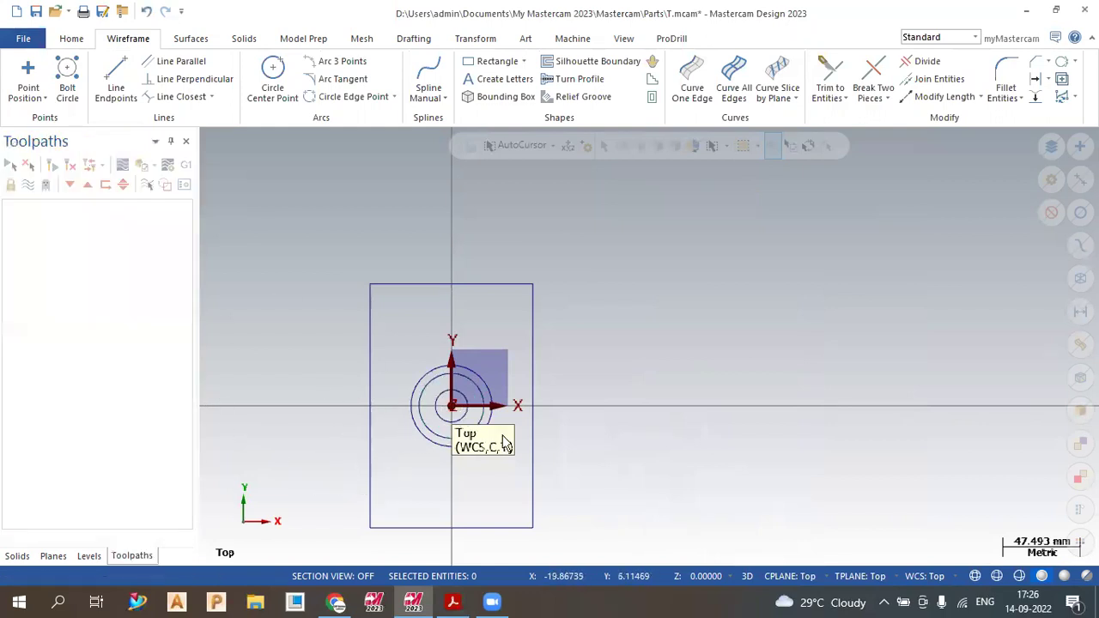
Delete the middle 40 mm diameter circle
scroll(393, 437, up, 4)
scroll(321, 394, up, 2)
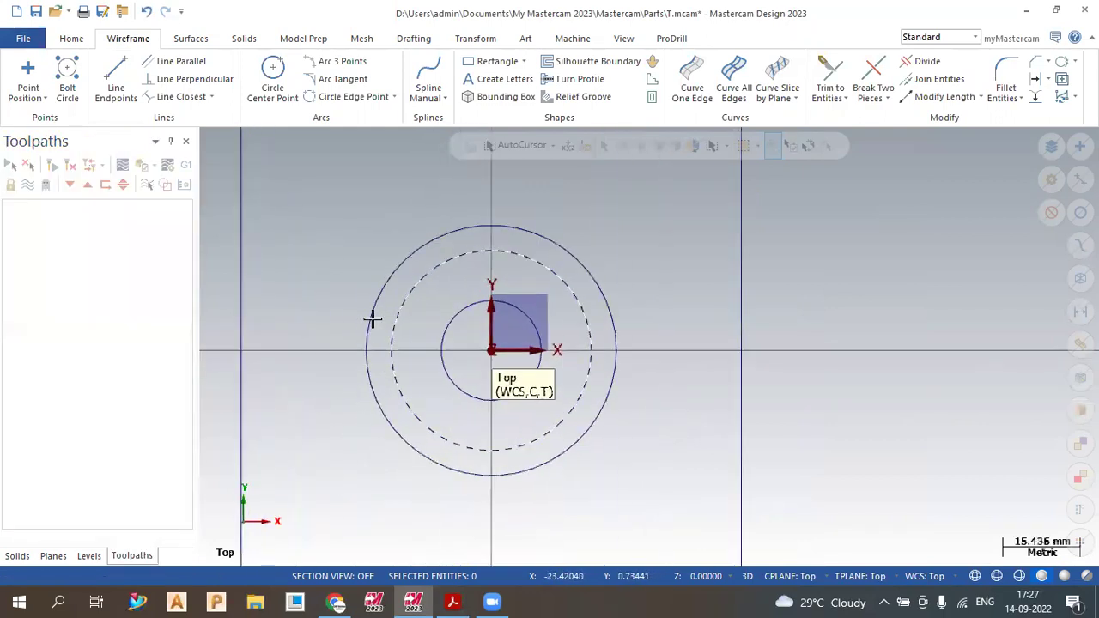
scroll(432, 294, up, 1)
click(429, 273)
key(Delete)
Start a full-circle bolt circle of 8 holes based at the origin and set its diameter to 40 mm
click(453, 602)
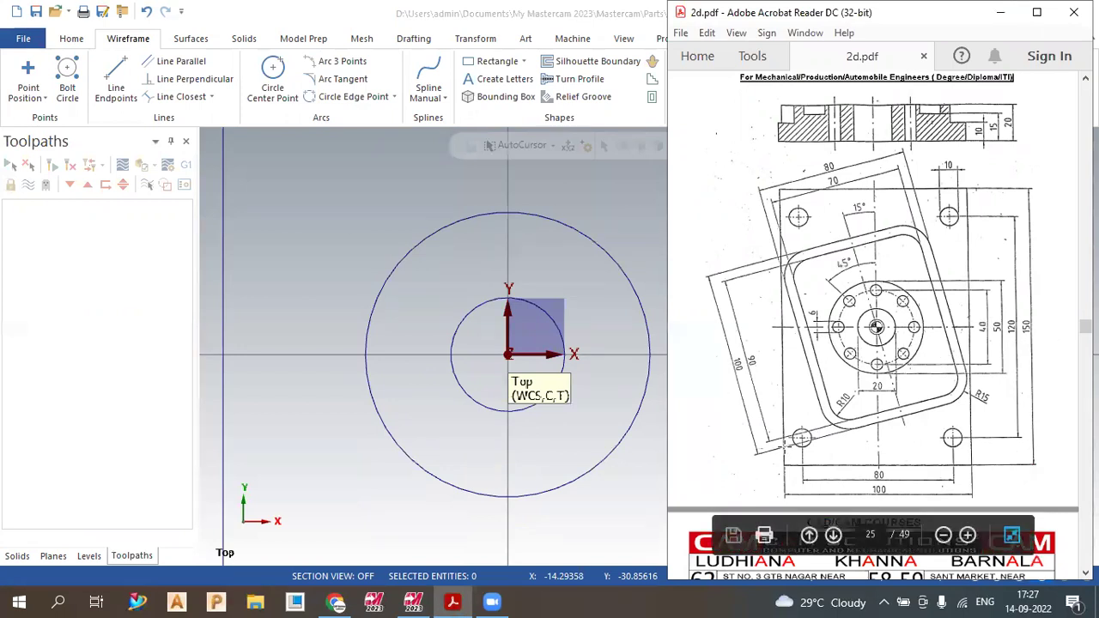
click(69, 73)
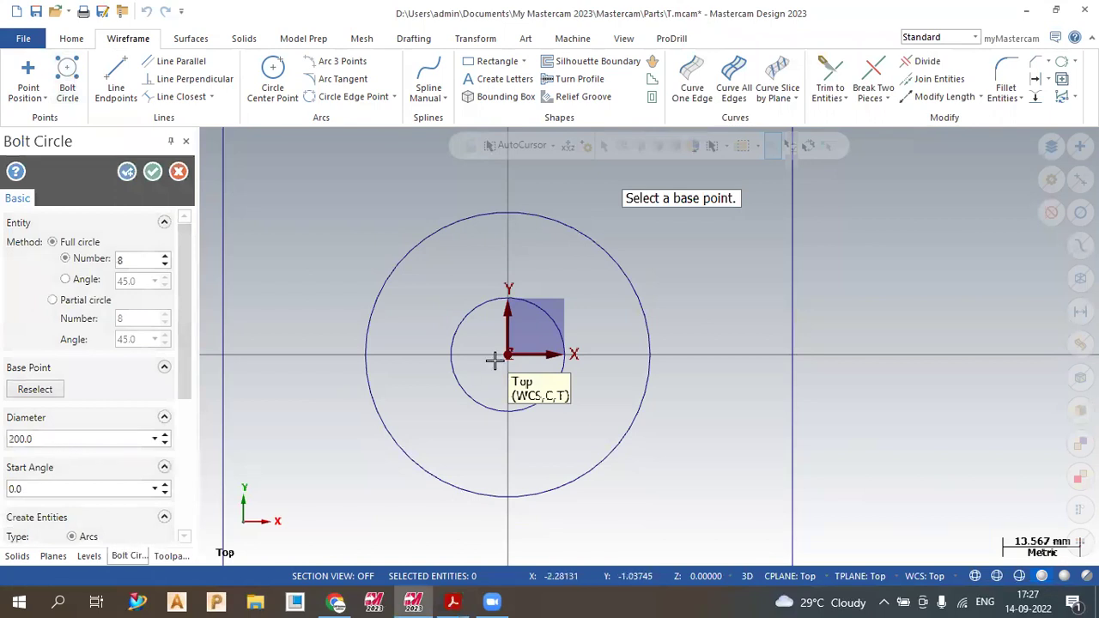
click(511, 409)
click(40, 439)
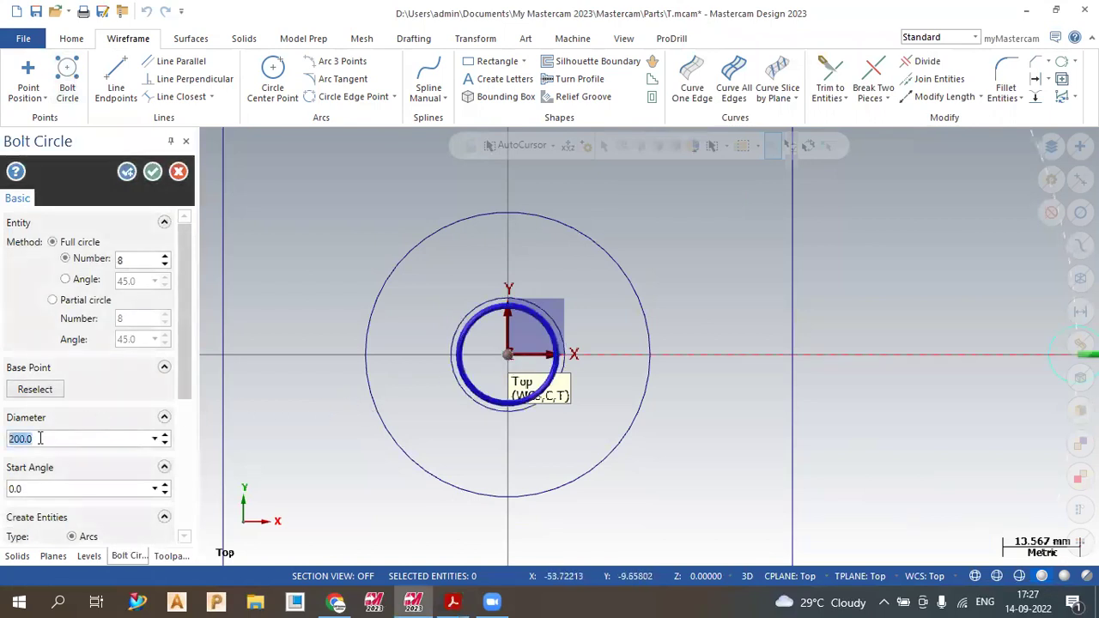
text(40)
key(Return)
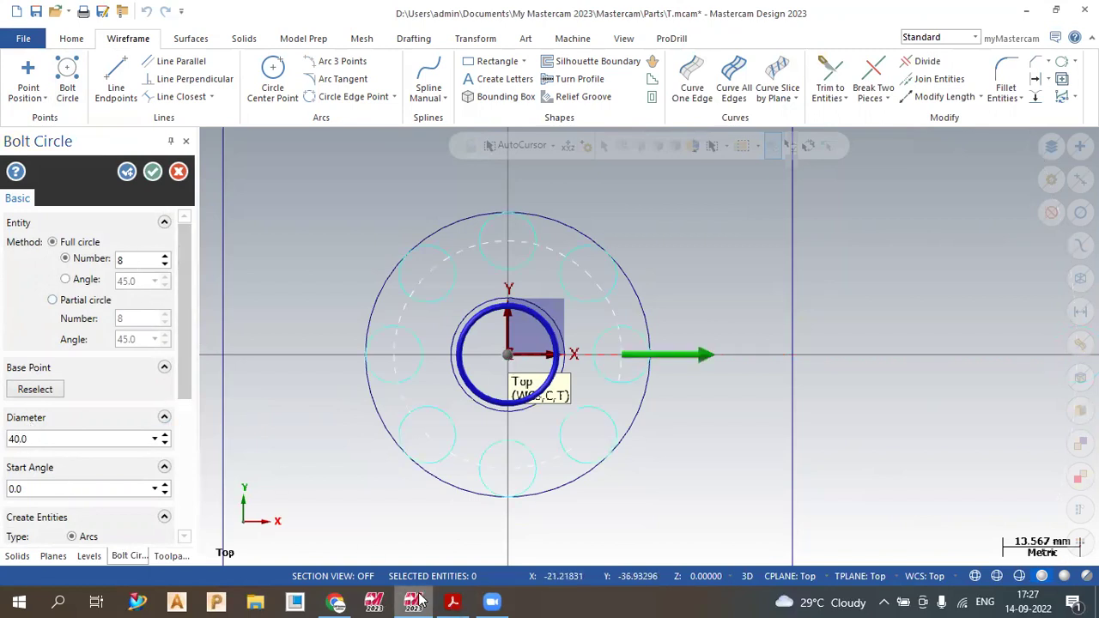
Set the arc diameter of the bolt circle holes to 6 mm and create the pattern
scroll(194, 393, down, 5)
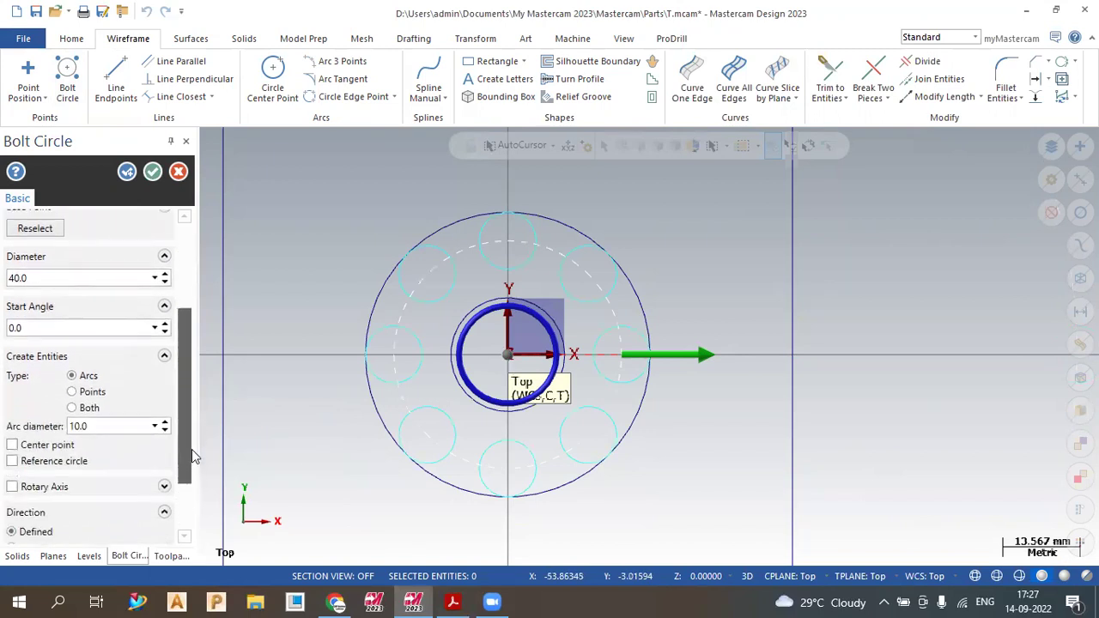
click(108, 394)
text(5)
key(Return)
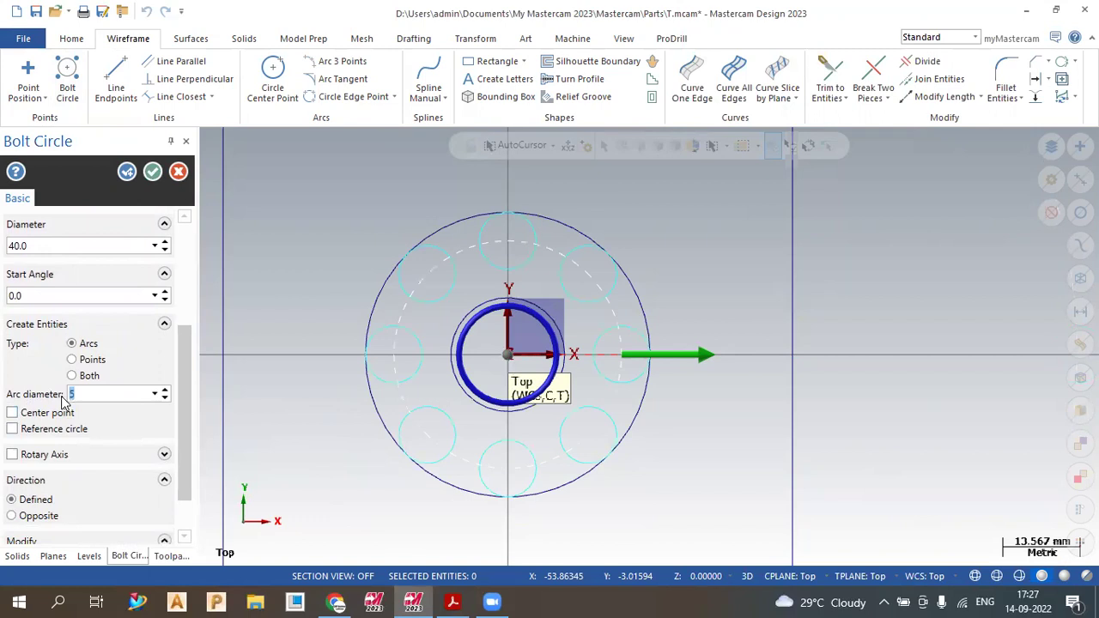
text(6)
key(Return)
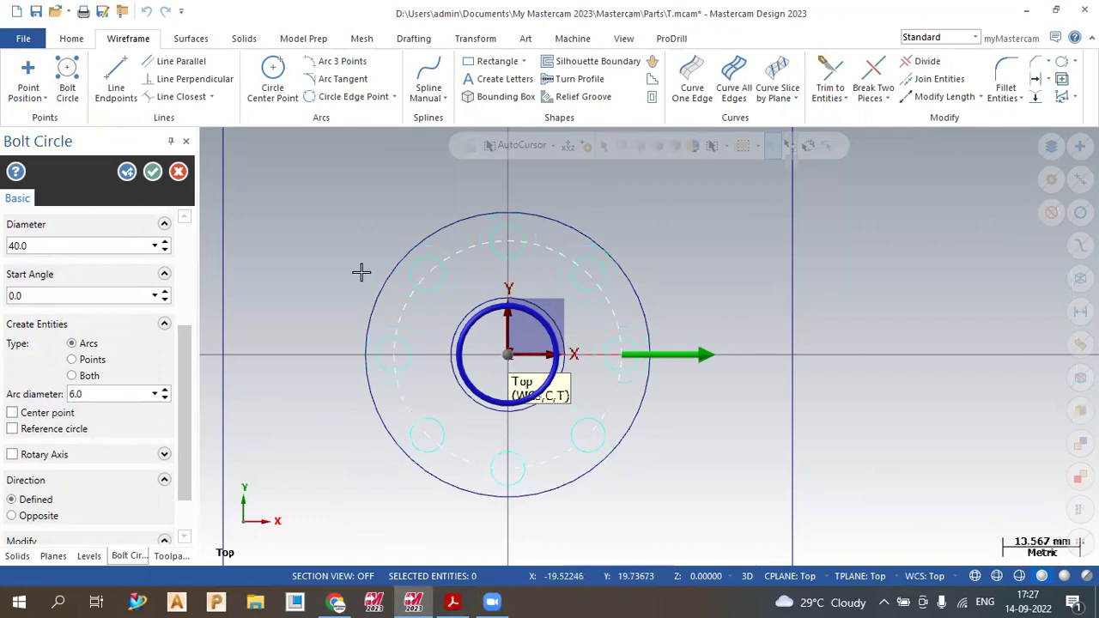
click(152, 172)
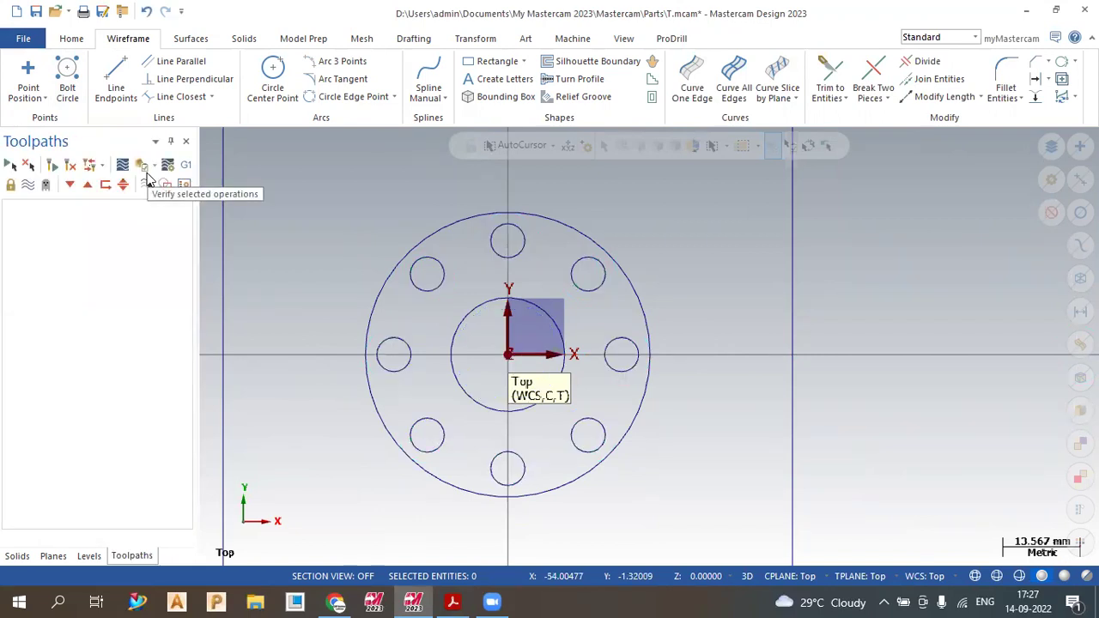
Draw a pitch circle centered on the origin and passing through the centers of the bolt holes
click(272, 82)
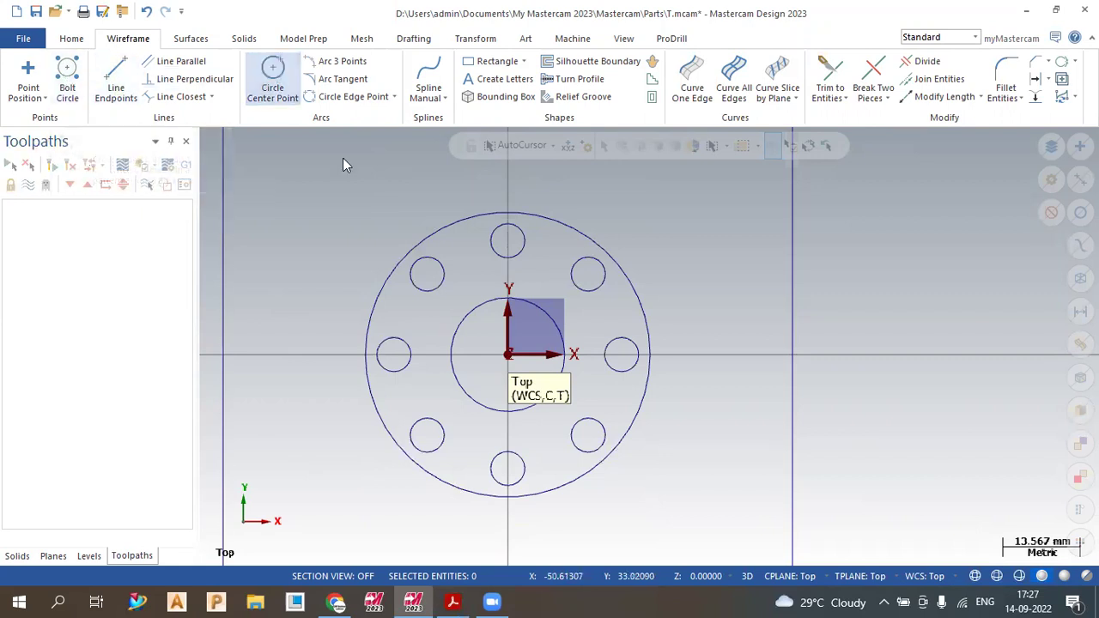
click(508, 353)
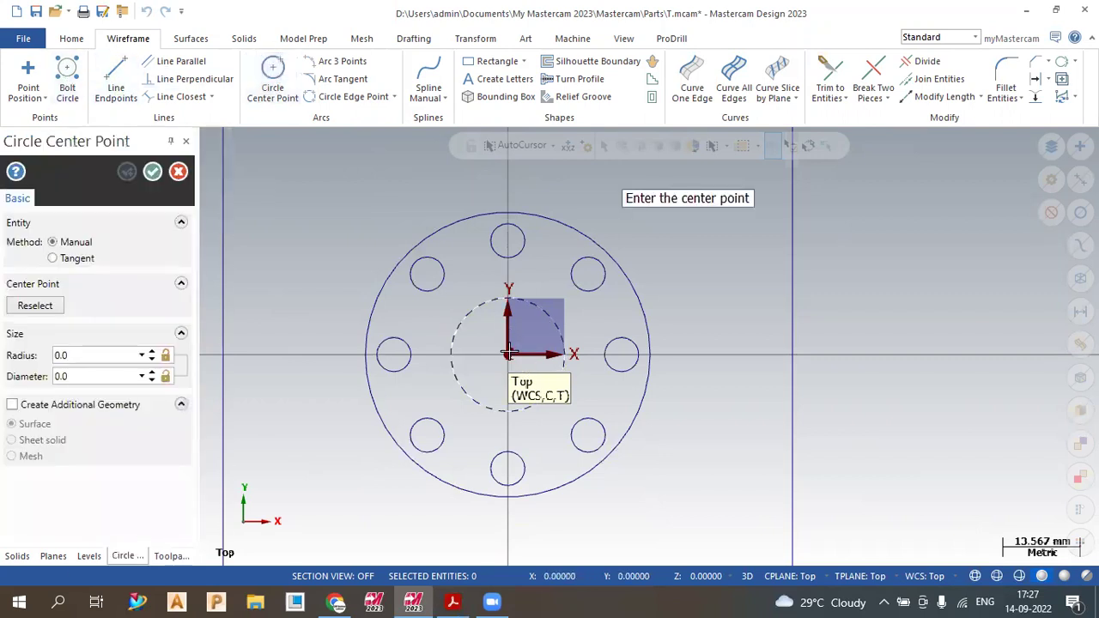
click(426, 274)
click(152, 172)
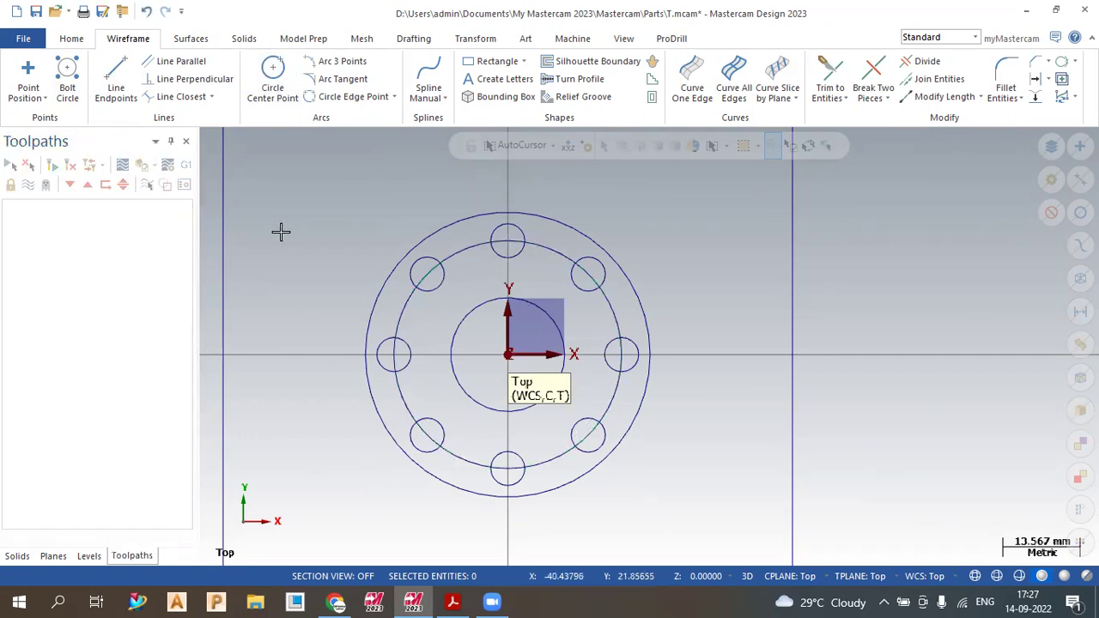
Give the circle through the bolt hole centers the thinnest line width and a dashed line style
click(71, 38)
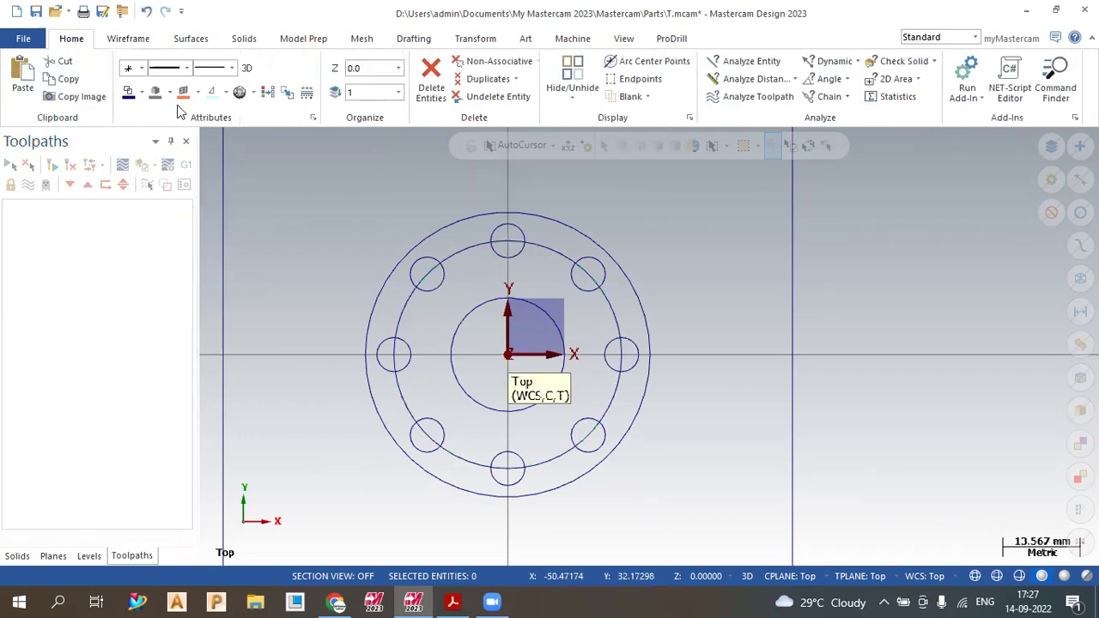
click(456, 258)
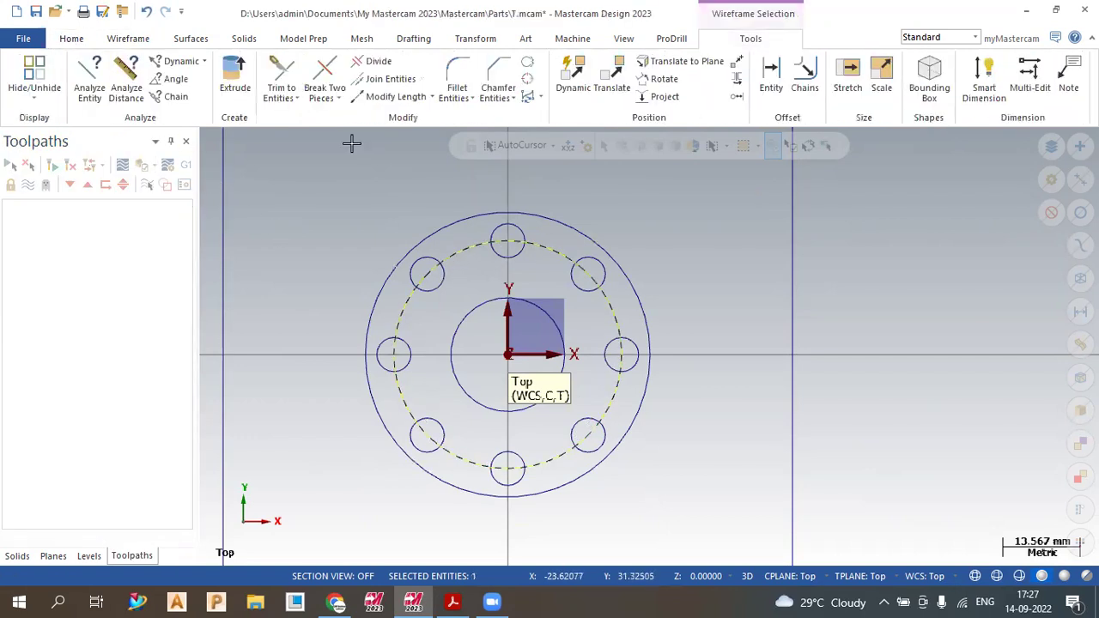
click(72, 40)
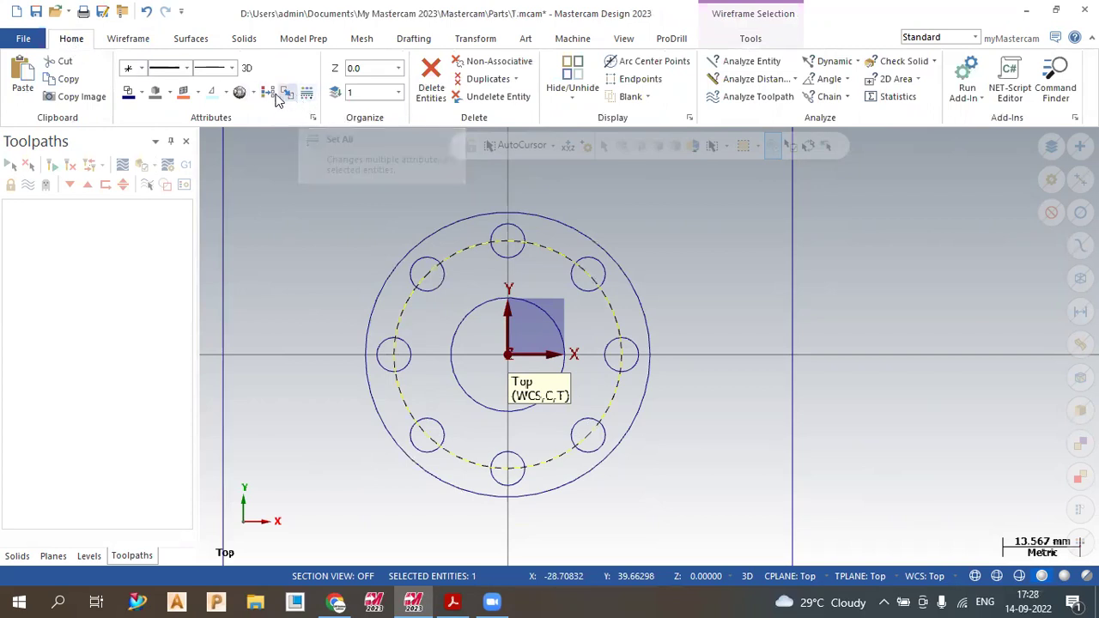
click(231, 68)
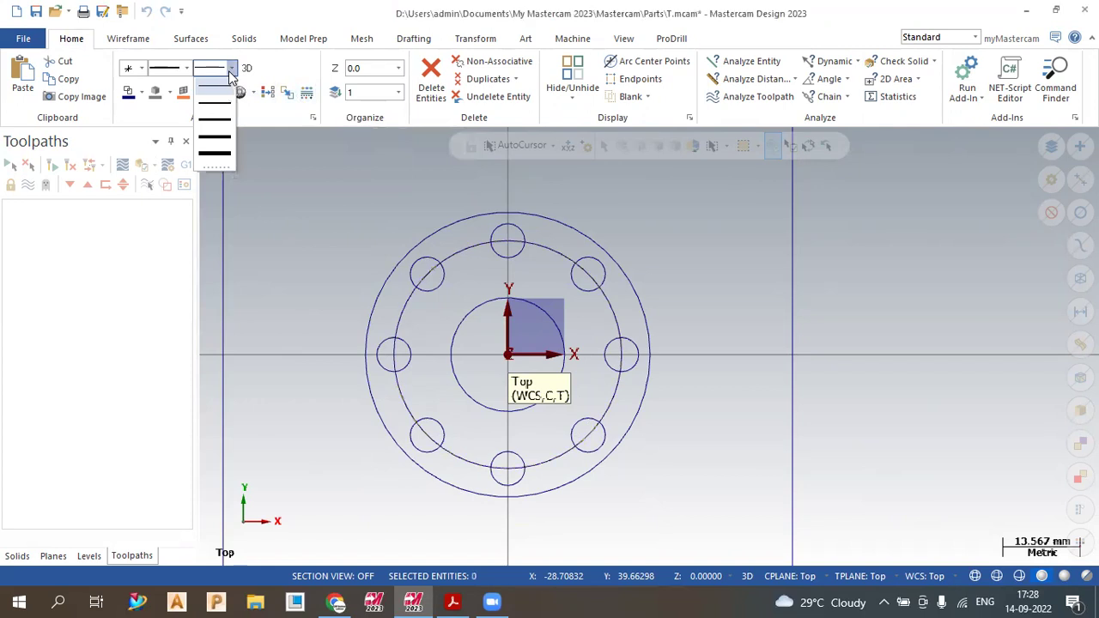
click(219, 86)
click(75, 40)
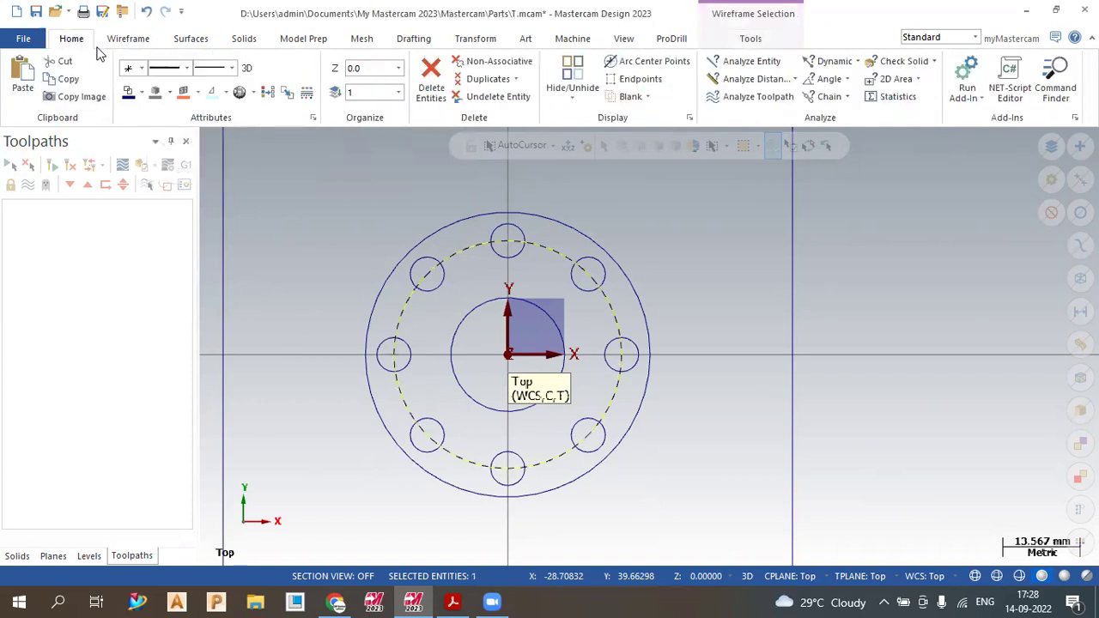
click(137, 41)
click(83, 40)
click(186, 68)
click(174, 105)
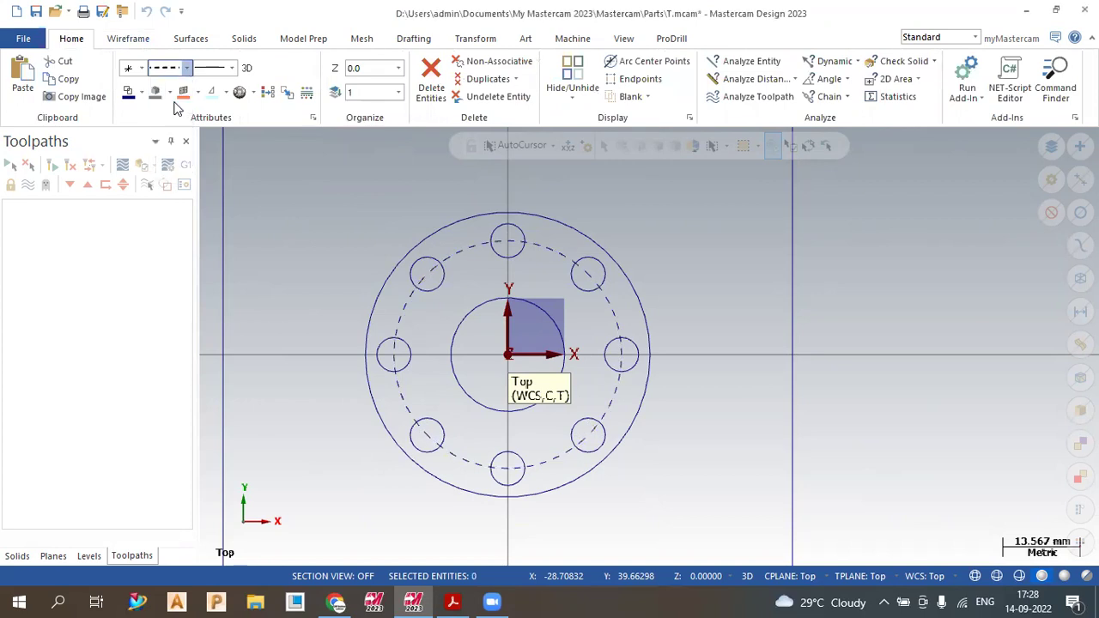
Check the PDF drawing and draw a center-anchored rectangle 80 mm wide and 100 mm high at the origin
scroll(361, 378, down, 2)
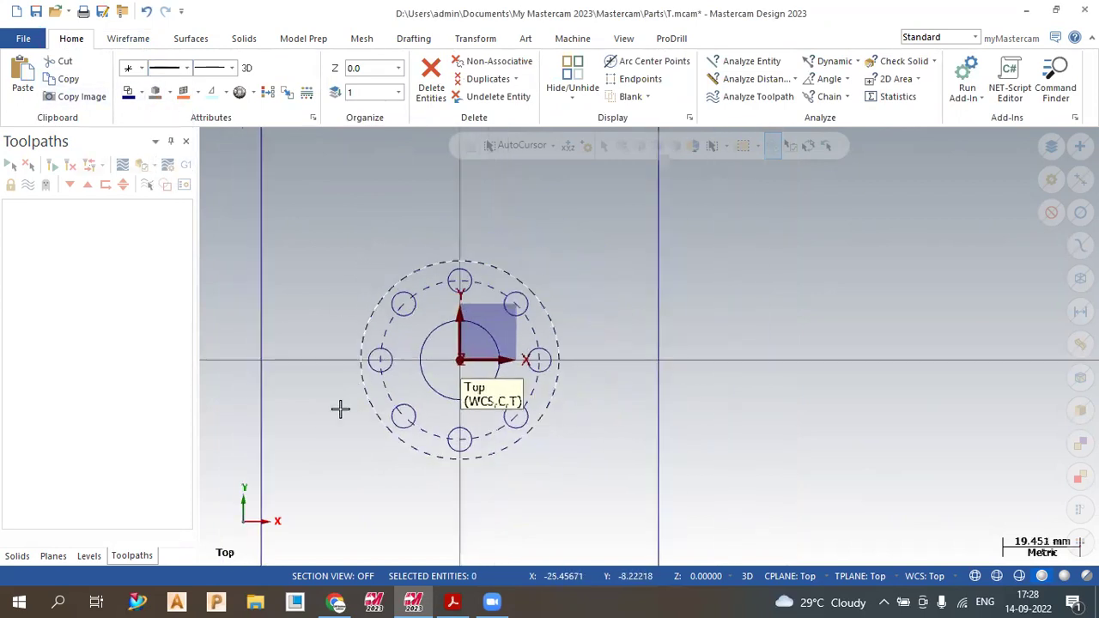
scroll(387, 403, down, 3)
scroll(374, 382, up, 1)
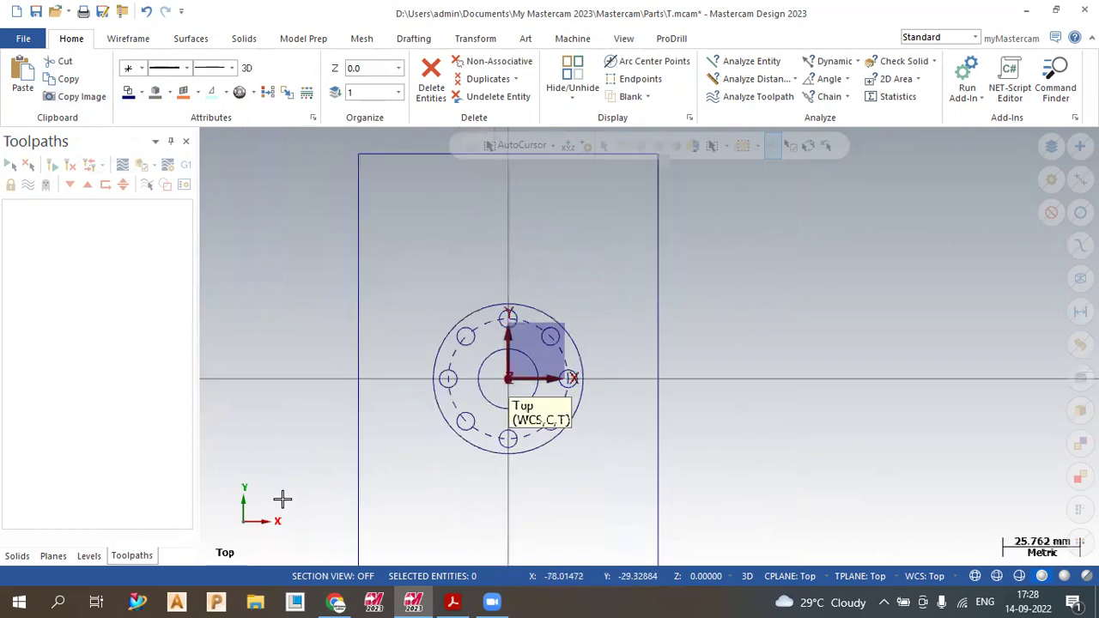
click(452, 601)
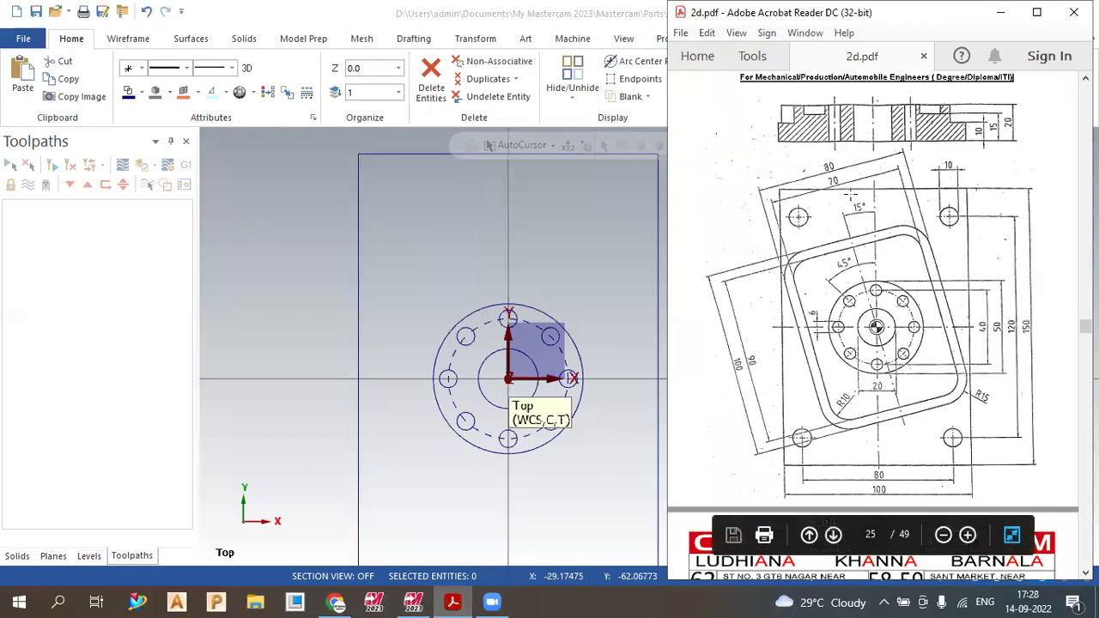
click(229, 309)
scroll(284, 213, down, 1)
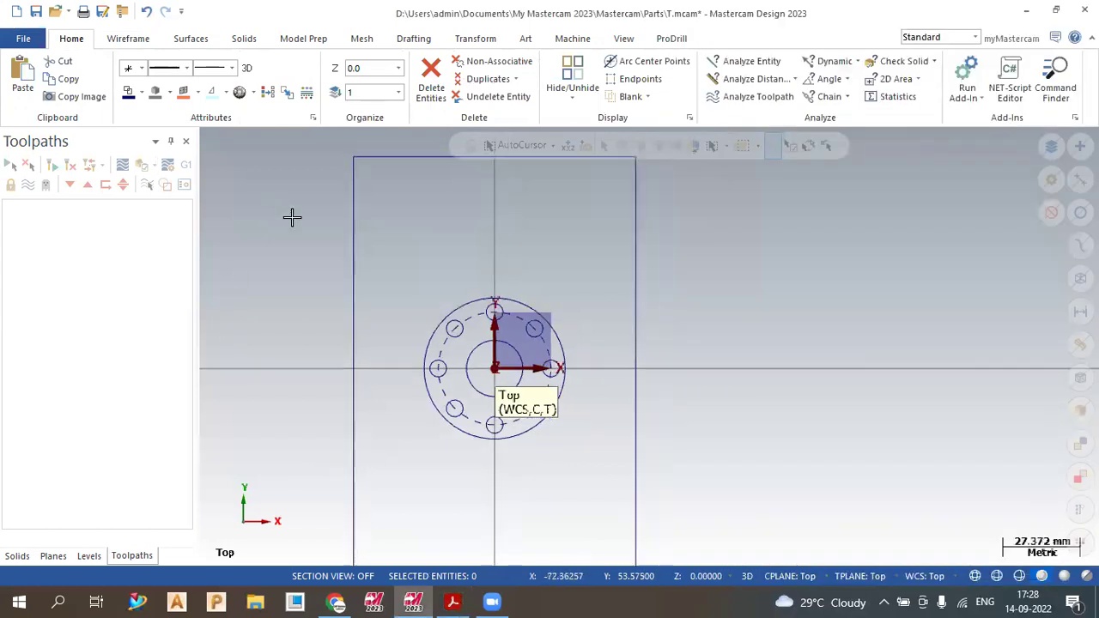
click(131, 39)
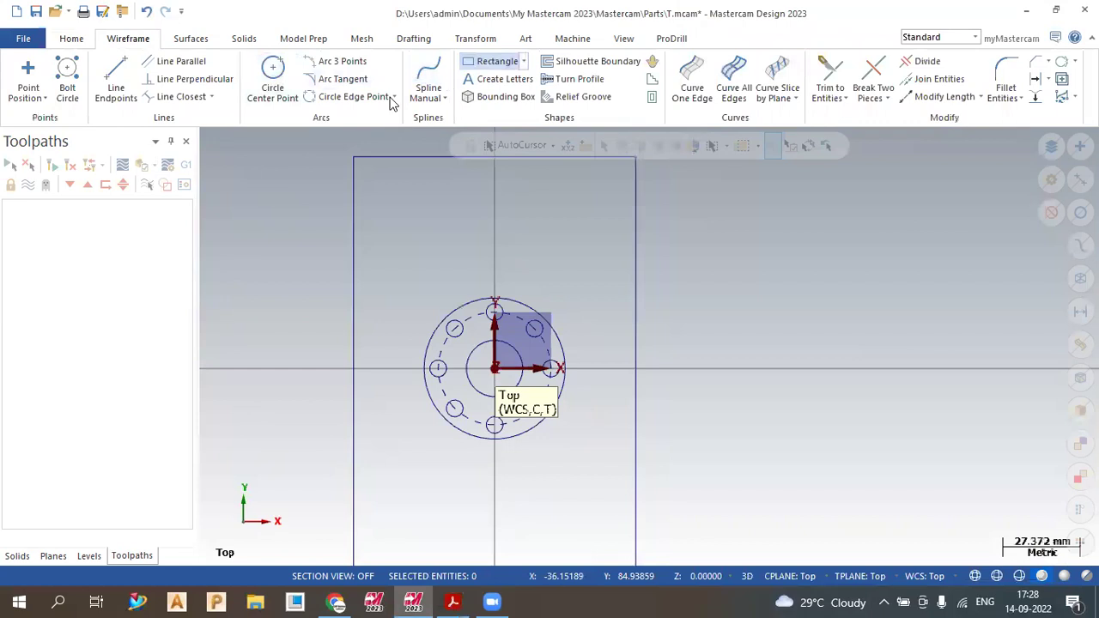
click(497, 61)
click(101, 296)
click(96, 314)
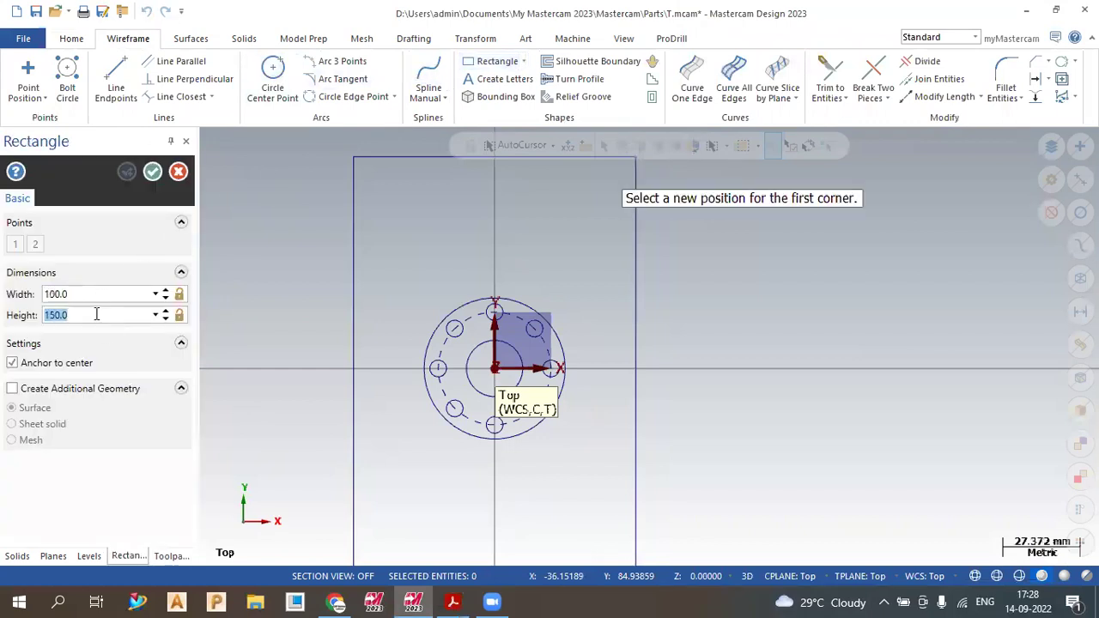
text(80)
key(Return)
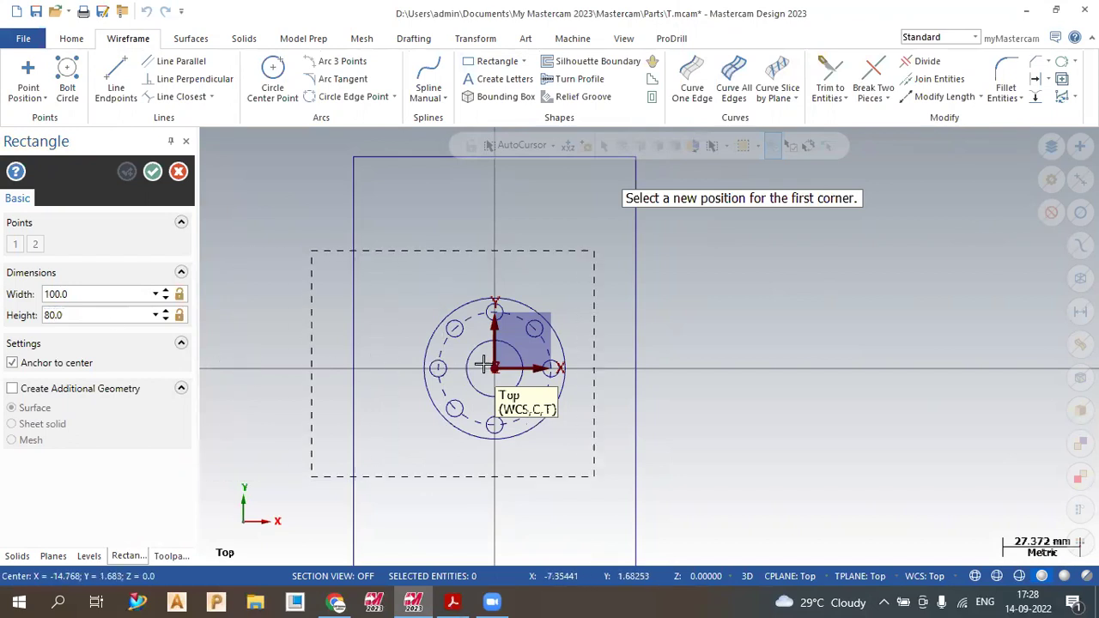
click(83, 292)
text(80)
click(74, 317)
text(10)
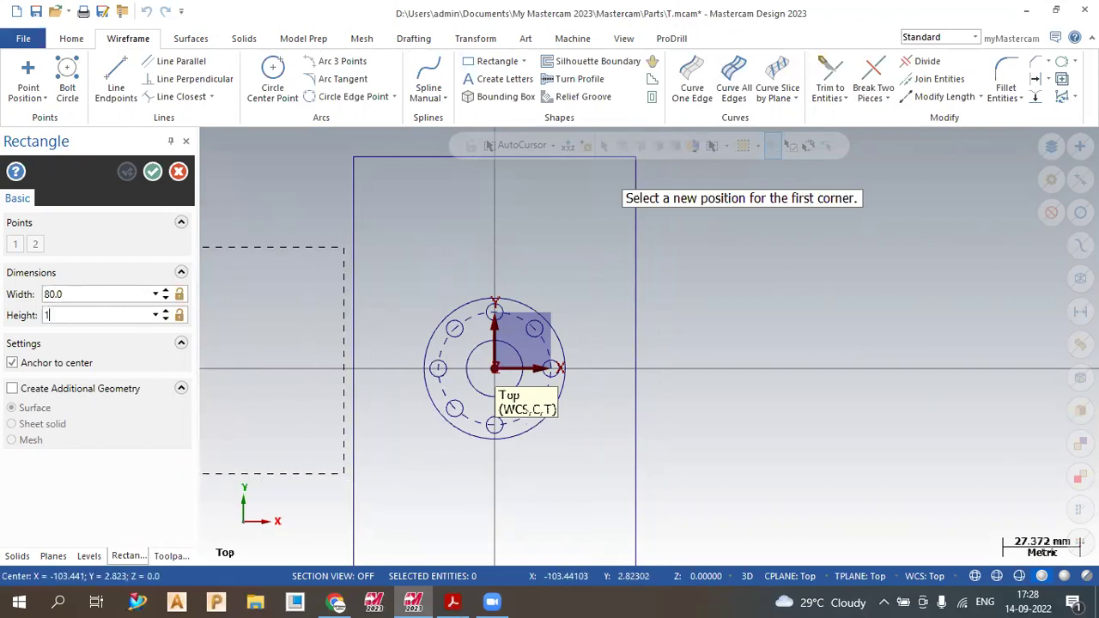
click(496, 376)
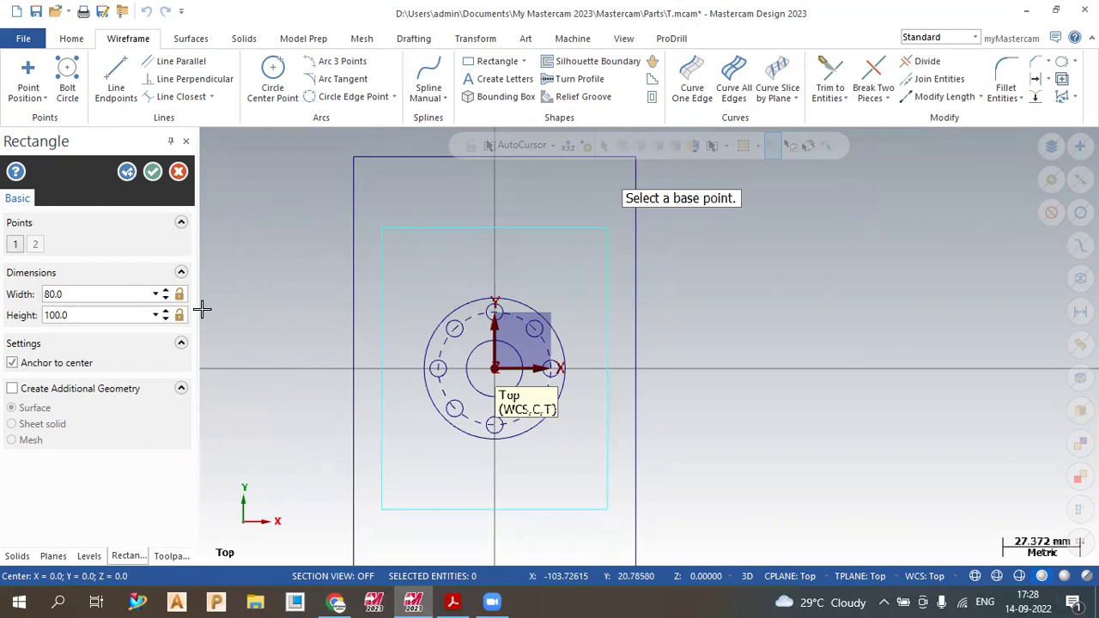
click(153, 172)
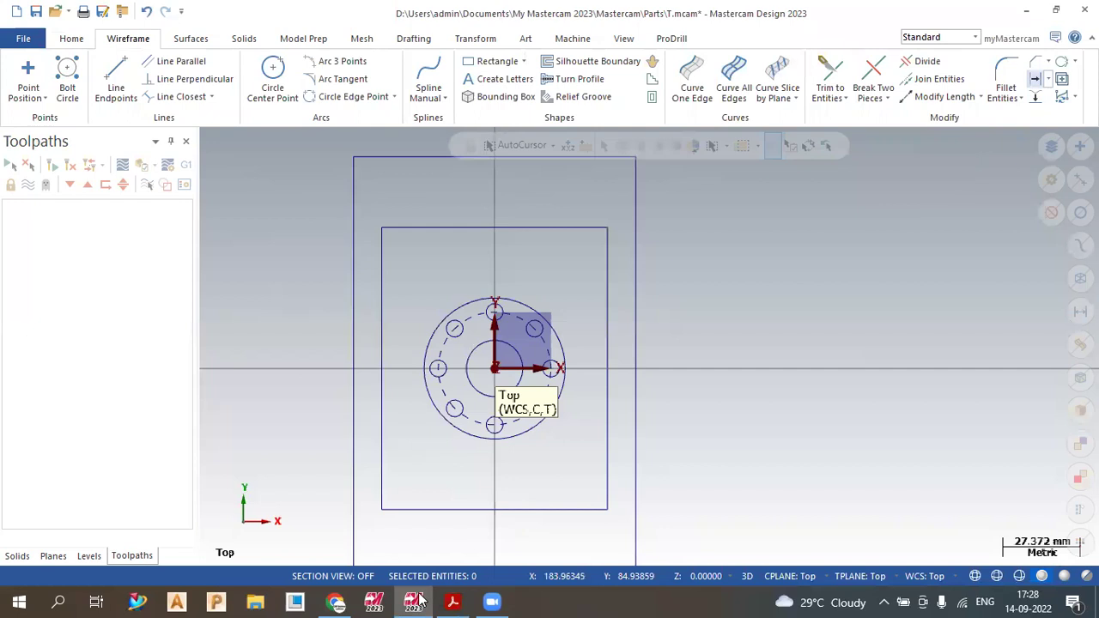
Offset copies of all four sides of the 80 × 100 mm rectangle inward by 5 mm
click(458, 601)
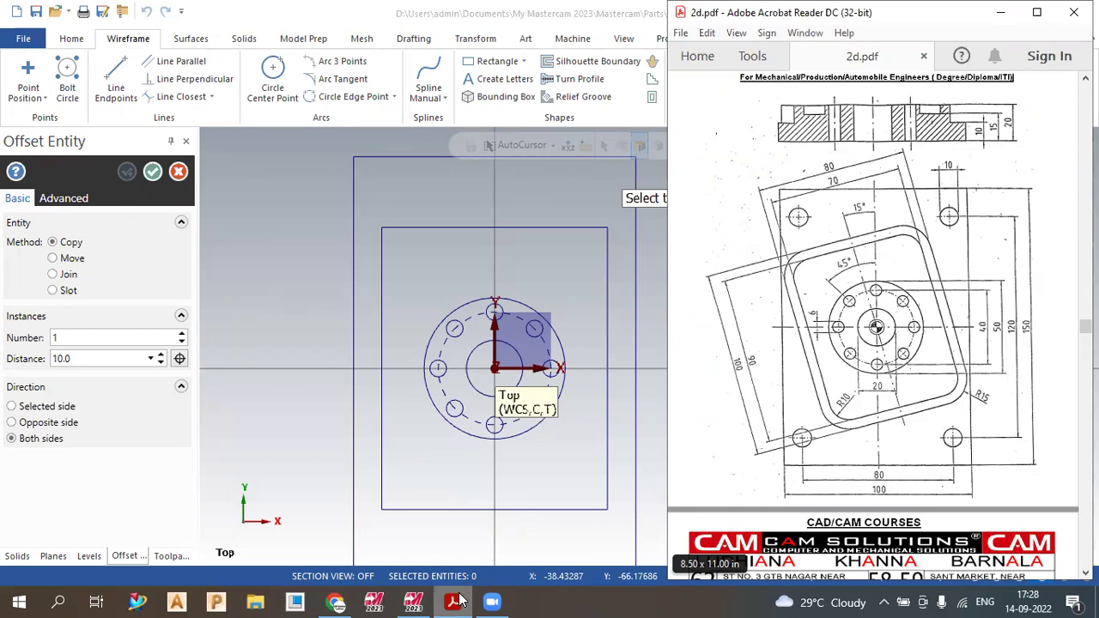
click(91, 359)
text(5)
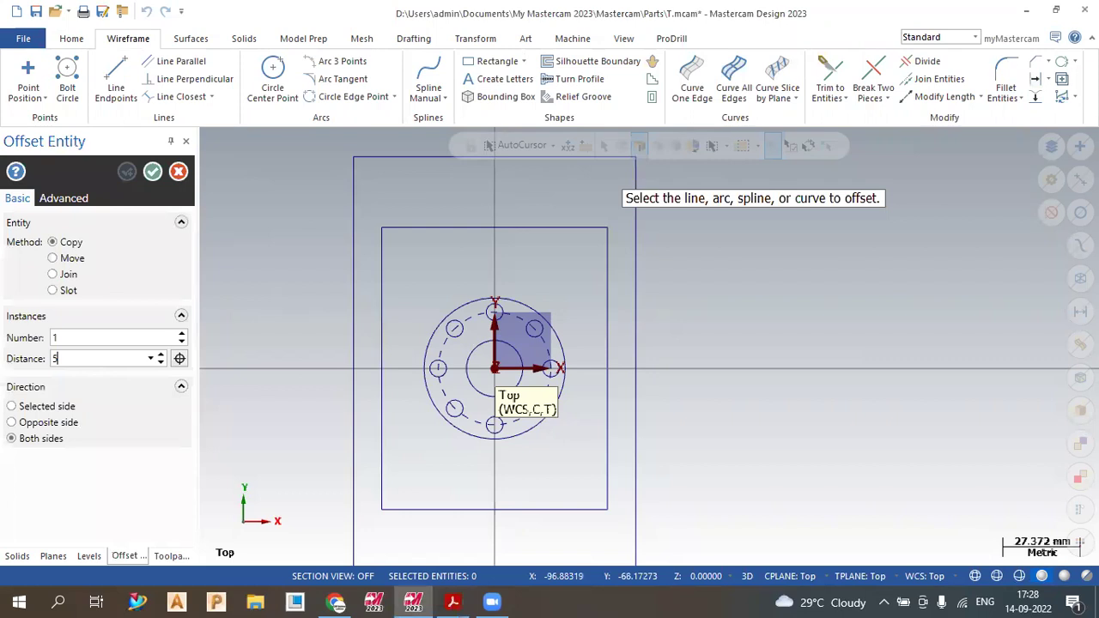
click(36, 407)
click(452, 225)
click(382, 284)
click(606, 298)
click(579, 285)
click(550, 508)
click(544, 486)
click(153, 171)
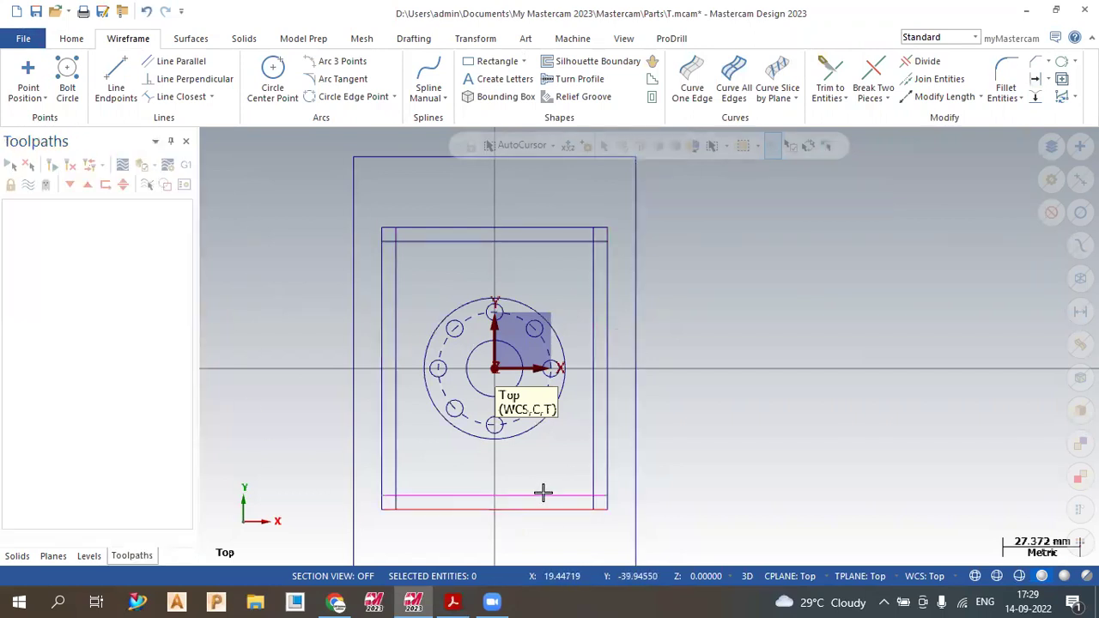
Check the corner radii in the PDF drawing and fillet the four corners of the inner offset rectangle with a 10 mm radius
click(452, 601)
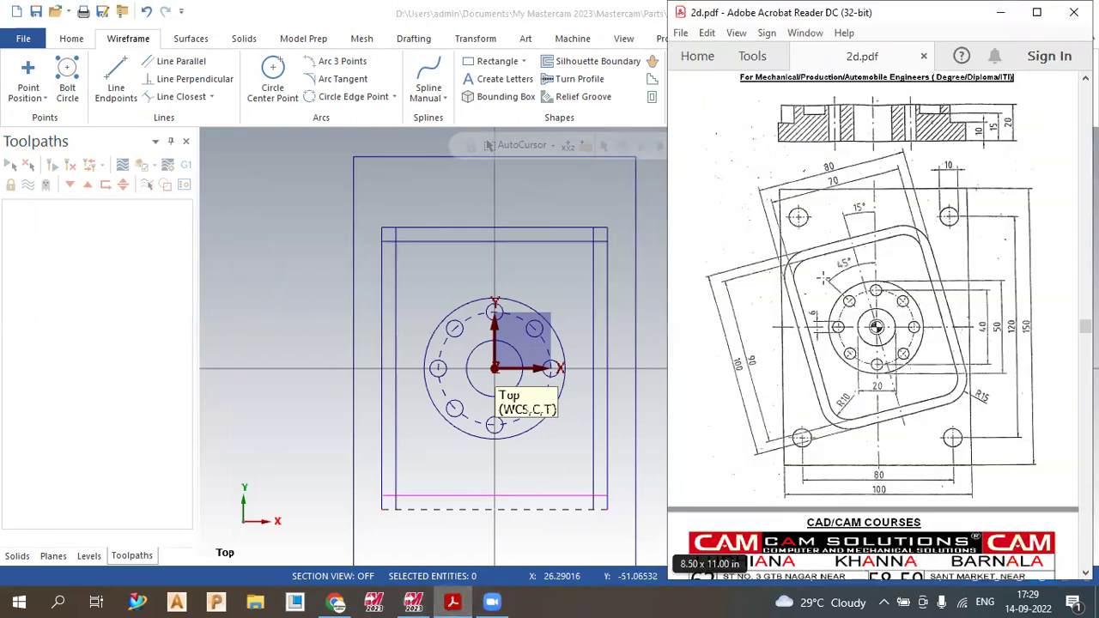
drag(829, 424, 825, 489)
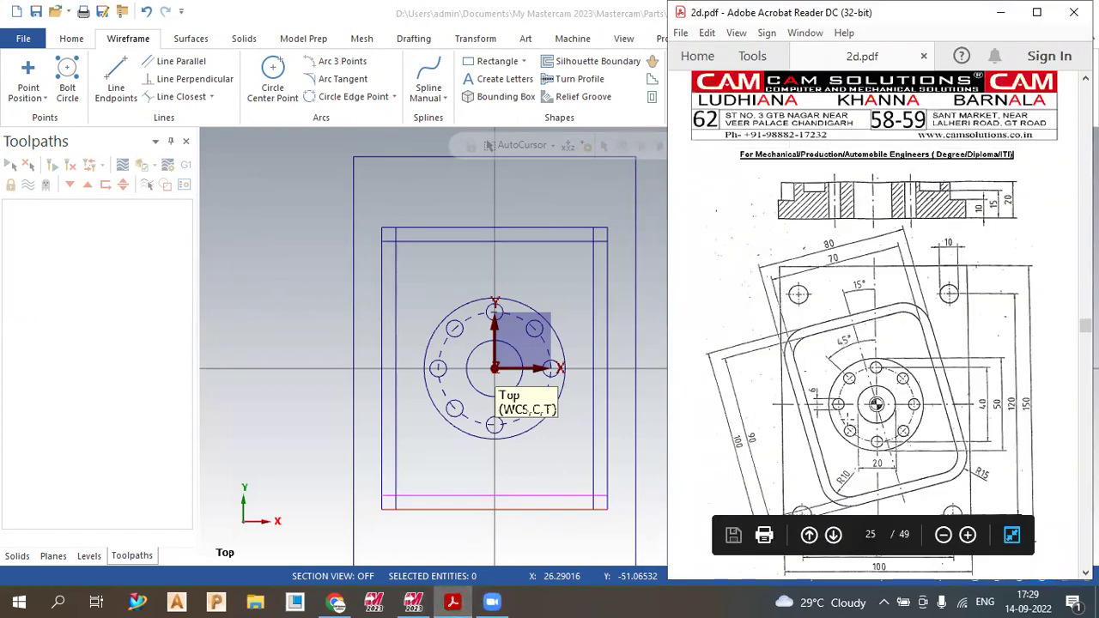
click(418, 172)
click(1011, 68)
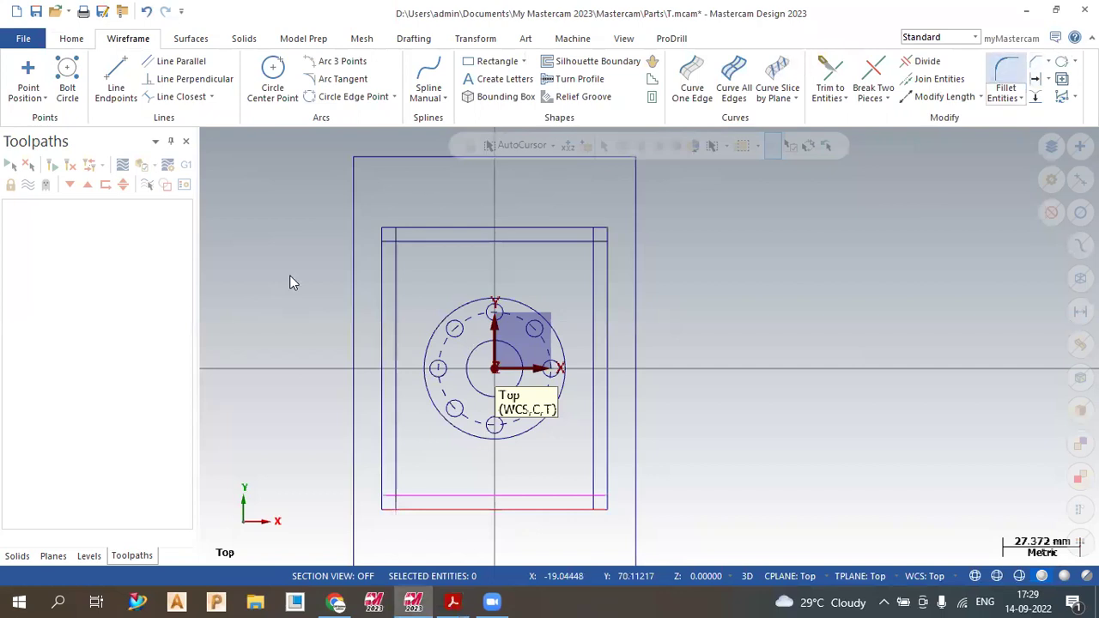
text(10)
key(Return)
click(424, 245)
click(396, 326)
click(398, 464)
click(410, 495)
click(422, 494)
click(396, 462)
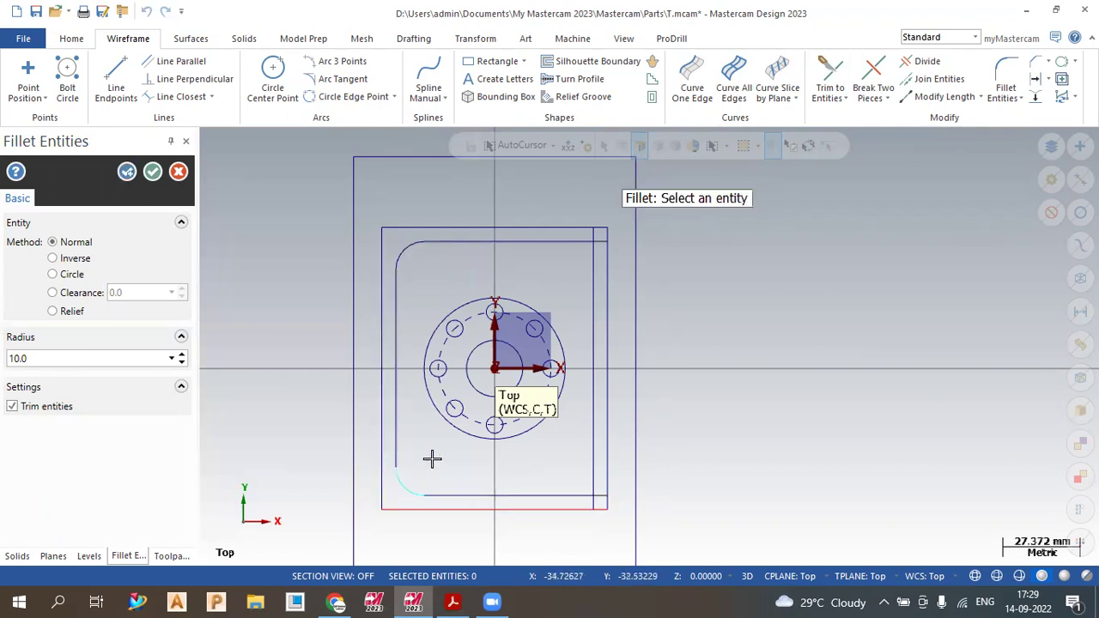
click(536, 494)
click(594, 468)
click(593, 283)
click(580, 247)
Fillet the four corners of the 80 × 100 mm rectangle with a 15 mm radius
click(88, 362)
text(15)
click(383, 258)
click(408, 227)
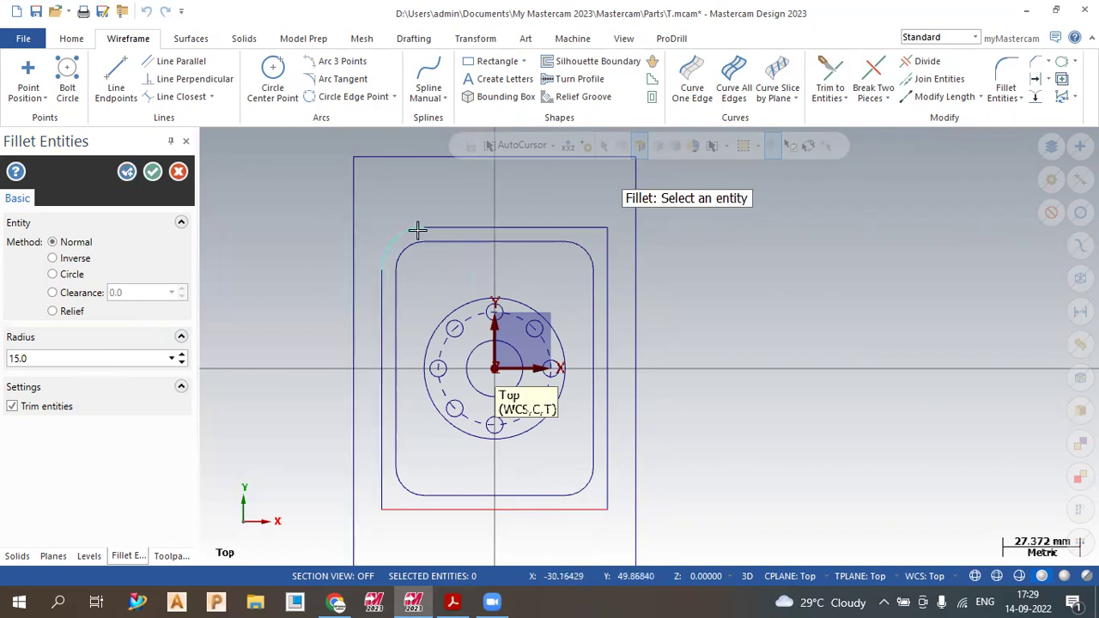
click(572, 228)
click(610, 251)
click(606, 455)
click(578, 508)
click(404, 509)
click(375, 481)
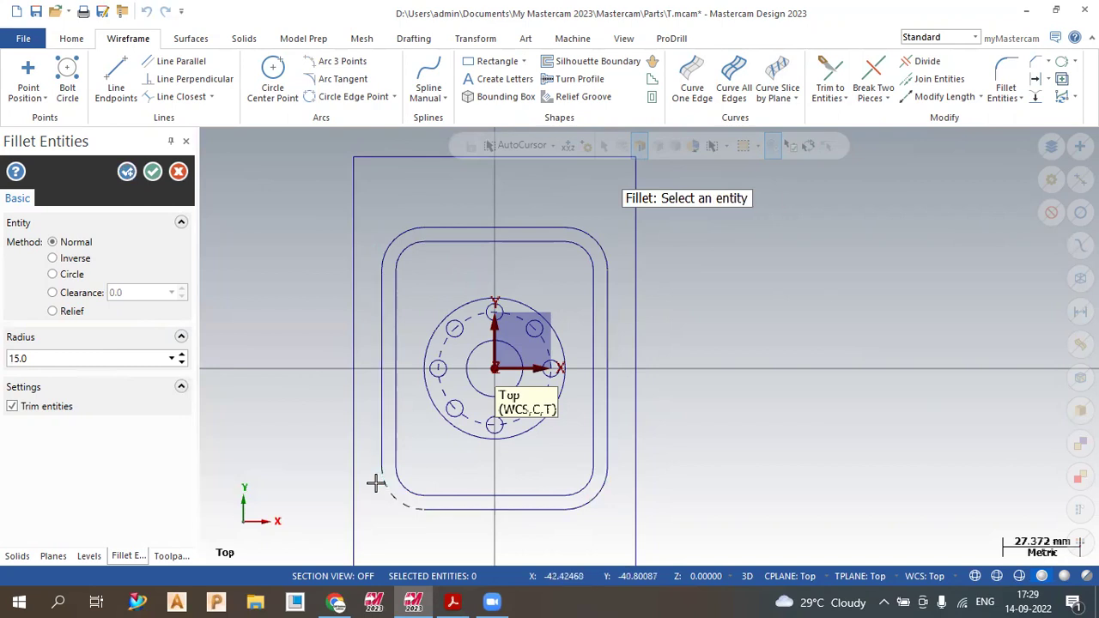
click(152, 171)
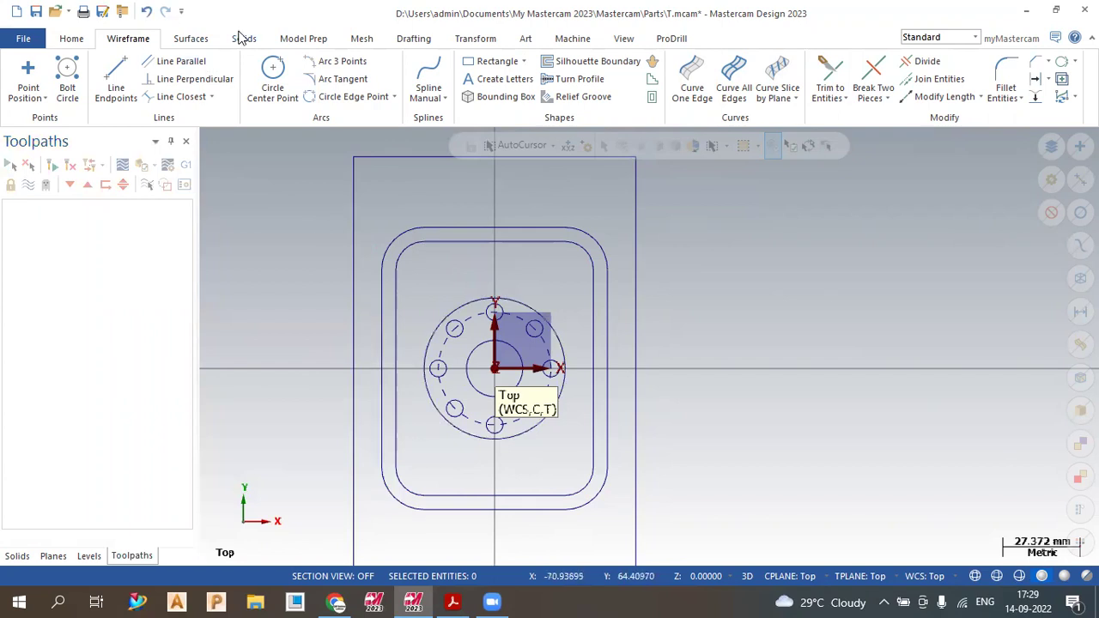
Rotate both rounded rectangles by 15° about the origin, moving the originals as a single instance
click(475, 39)
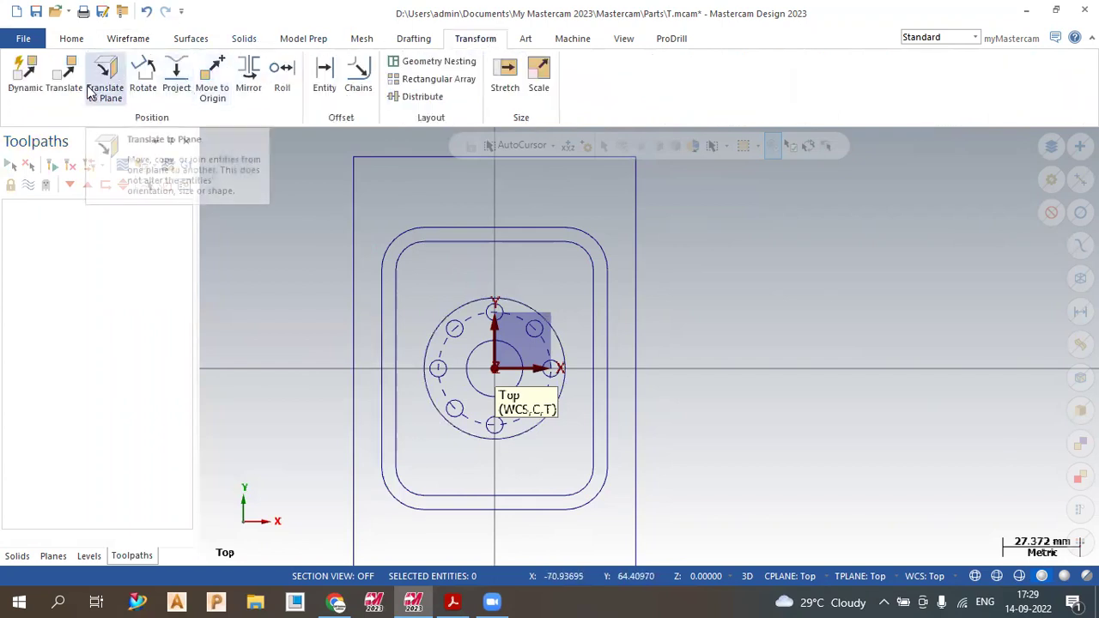
click(143, 73)
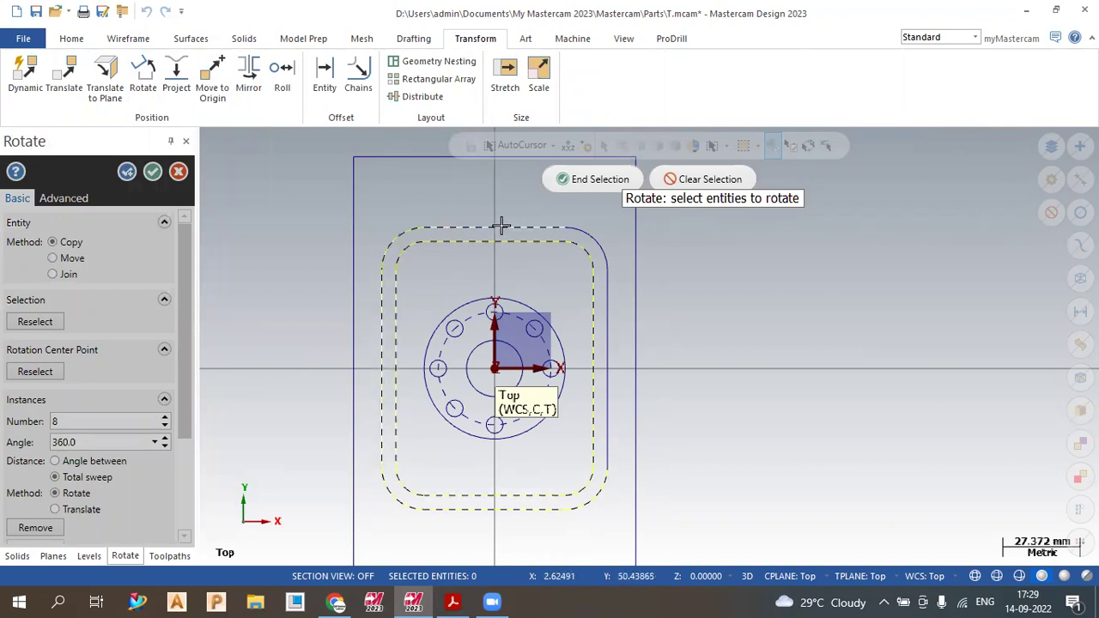
click(596, 180)
click(82, 423)
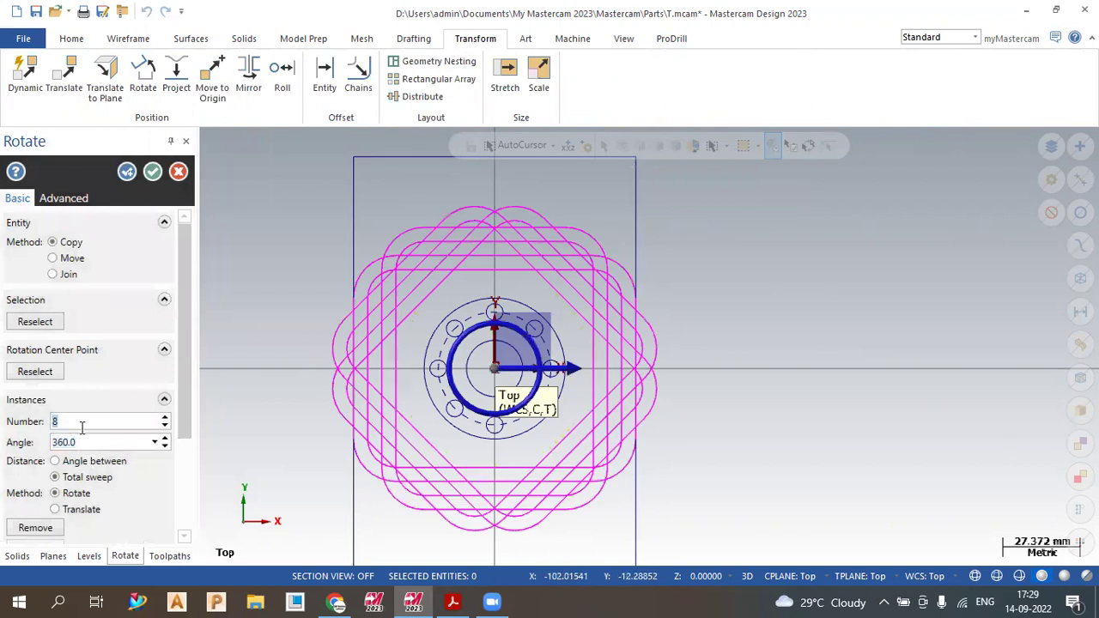
click(69, 262)
click(90, 443)
click(89, 464)
click(100, 443)
text(15)
key(Tab)
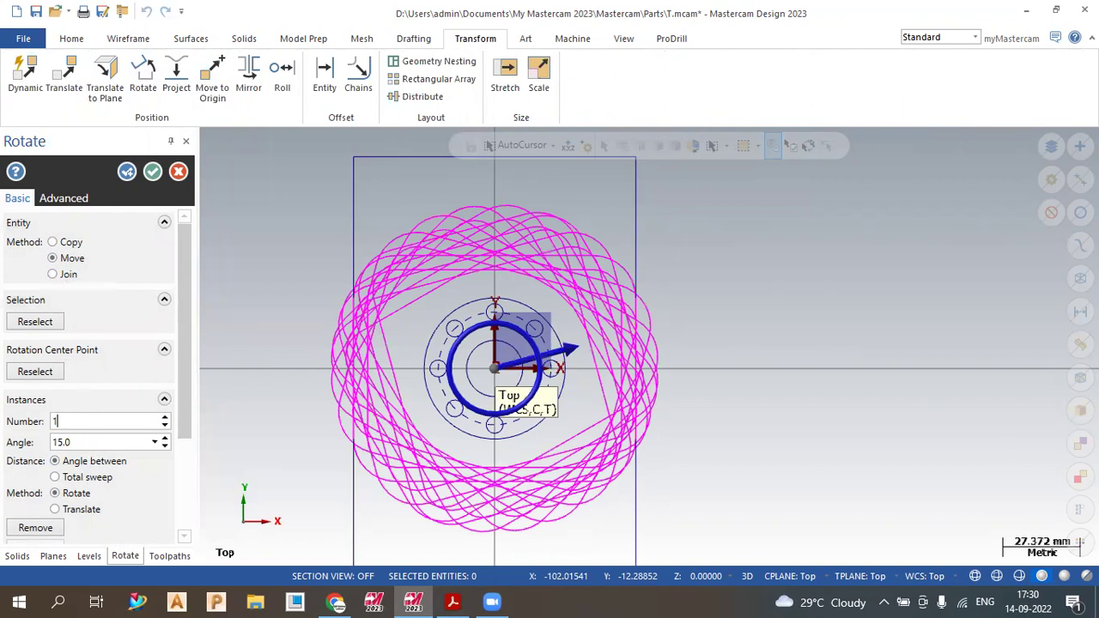
text(1)
key(Tab)
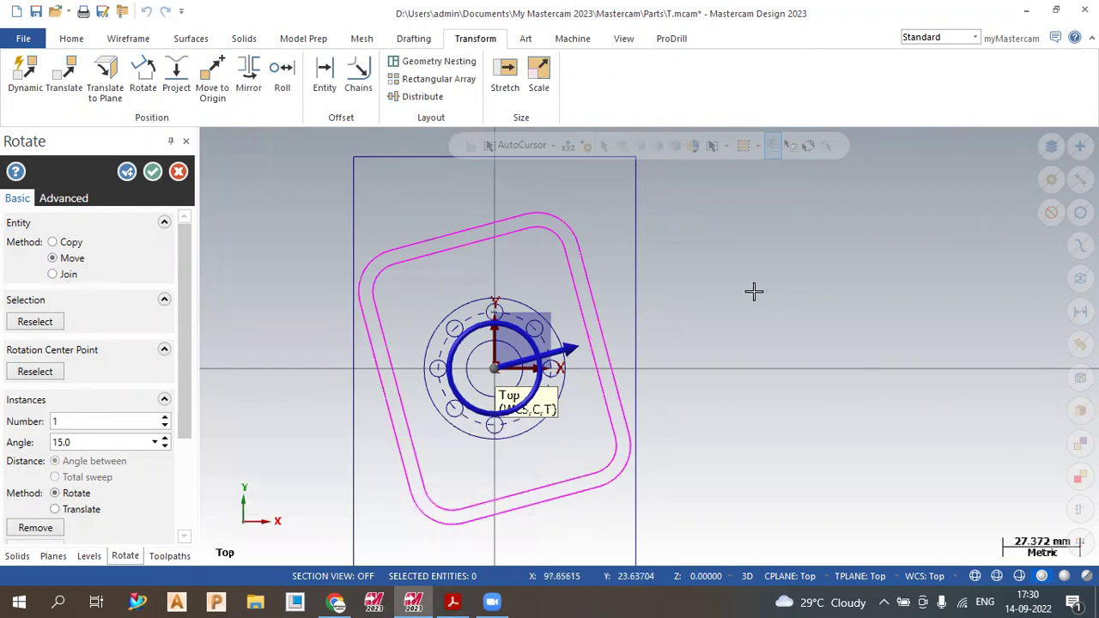
scroll(782, 331, down, 3)
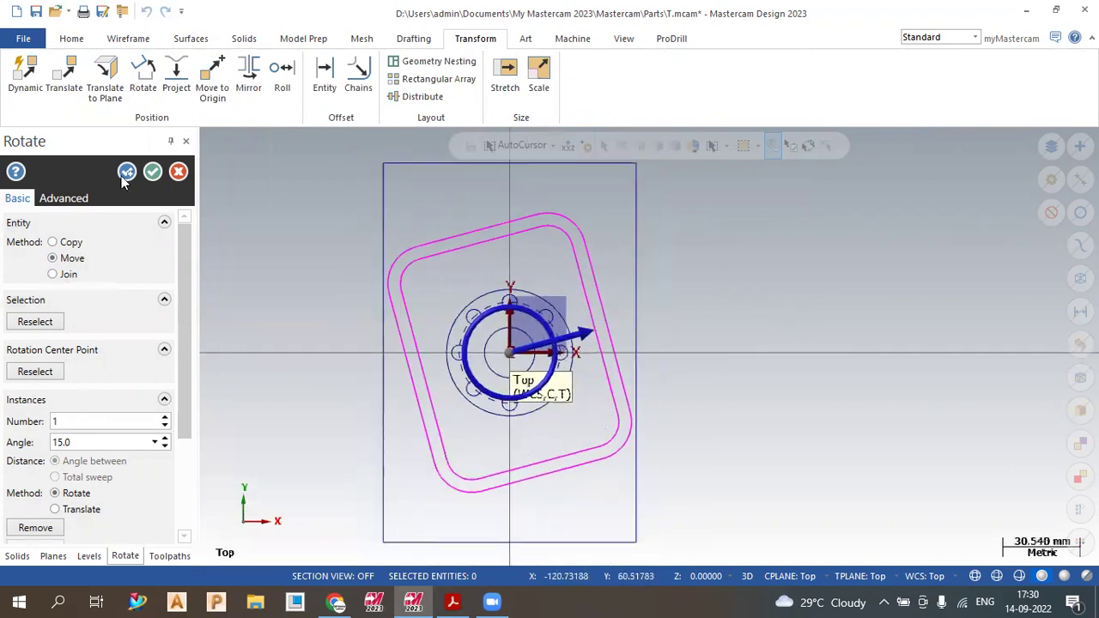
click(153, 171)
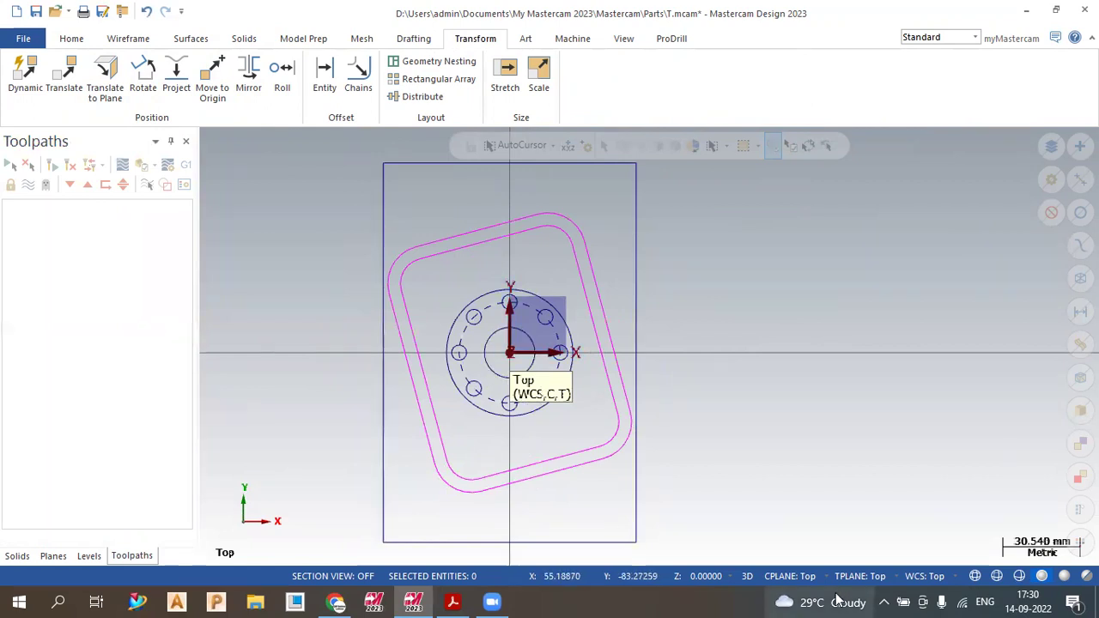
Check the corner hole spacing in the PDF drawing and place a rectangle 120 mm high and about 74 mm wide, centred on the origin
click(452, 601)
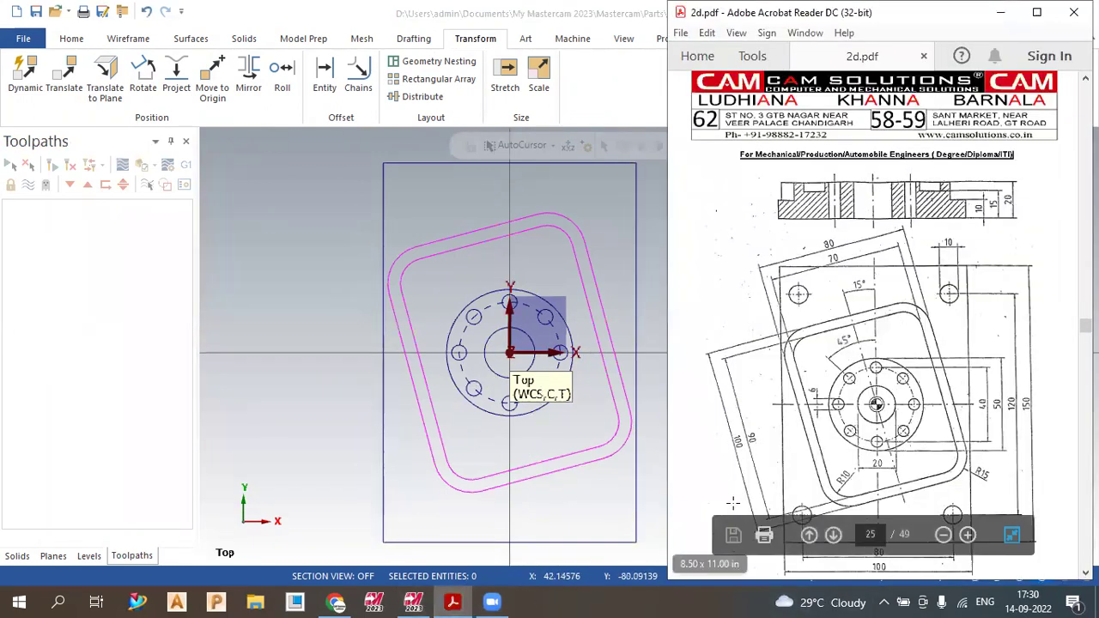
scroll(850, 470, down, 5)
scroll(850, 470, up, 6)
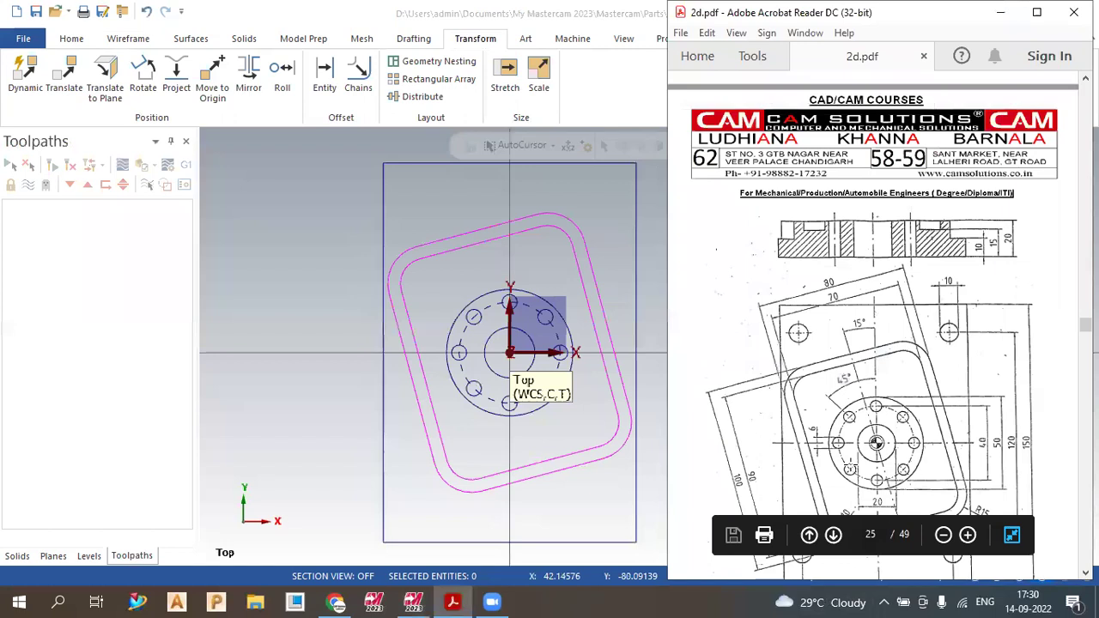
scroll(852, 468, down, 2)
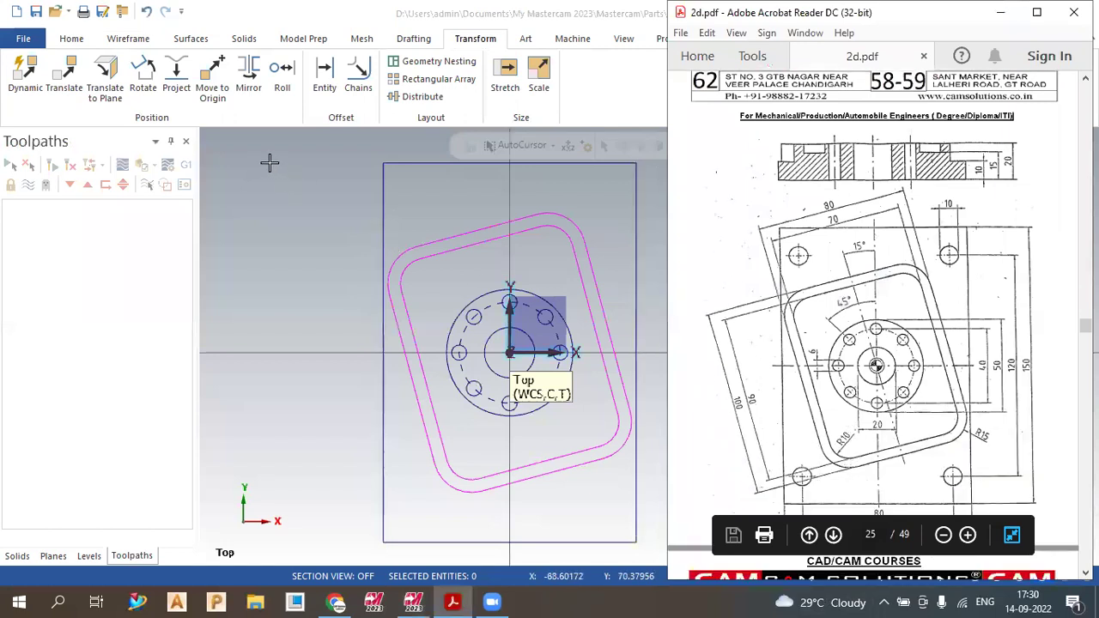
click(270, 164)
click(128, 39)
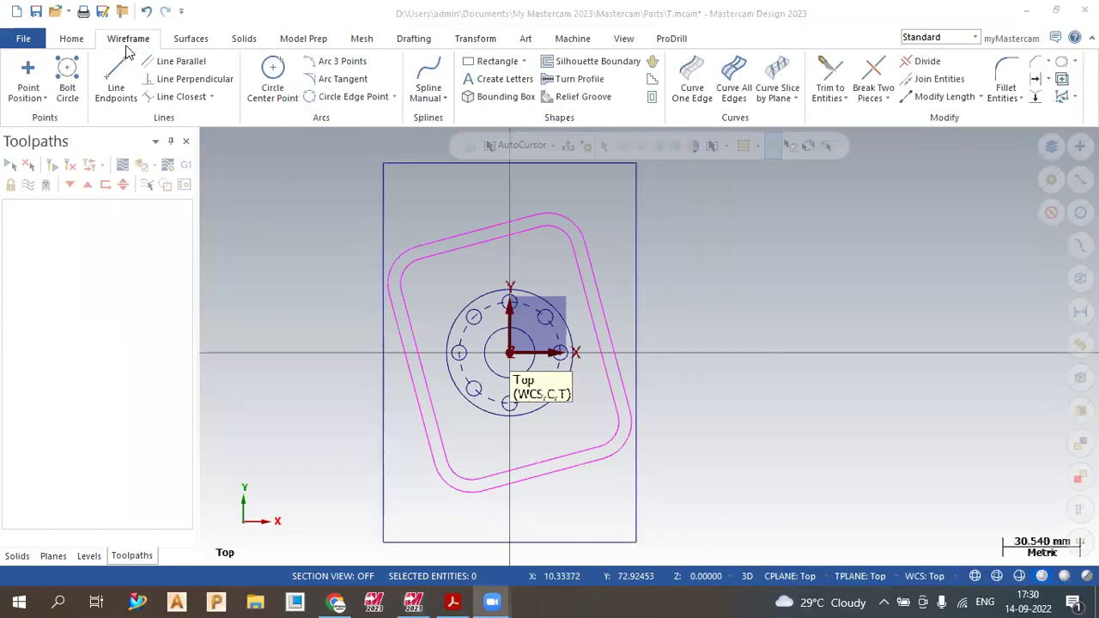
click(491, 61)
double_click(88, 315)
text(120.0)
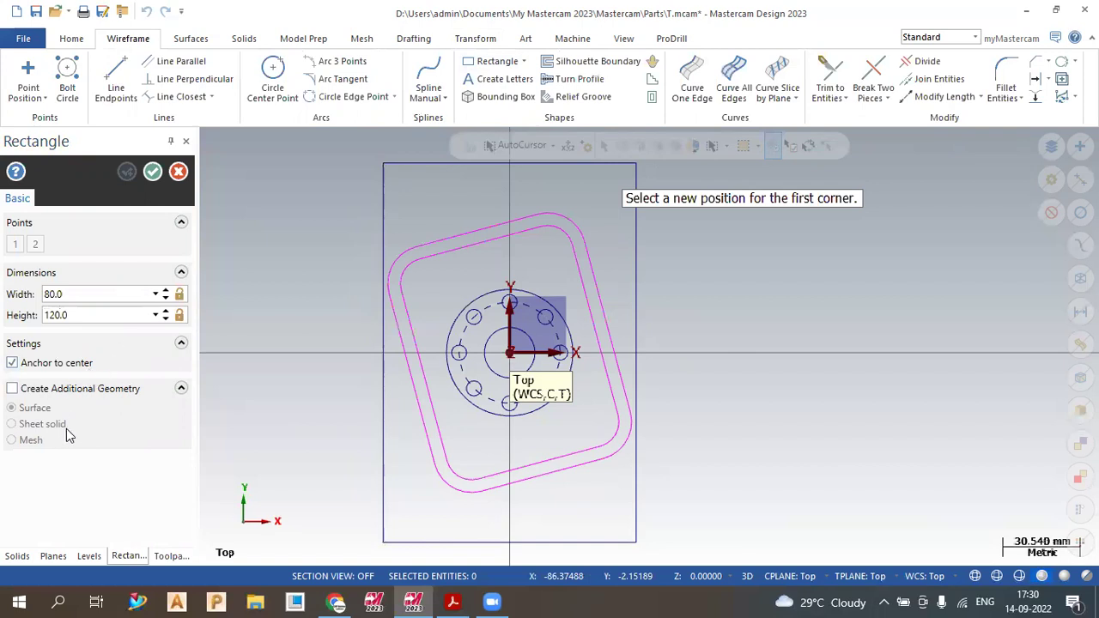
scroll(375, 306, down, 1)
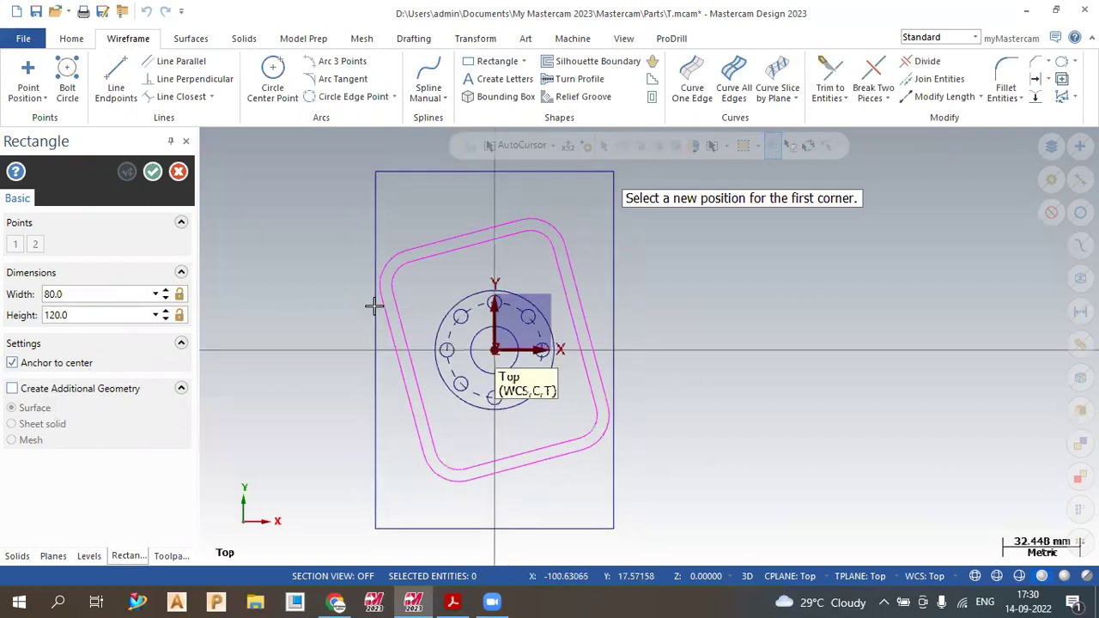
scroll(375, 307, down, 2)
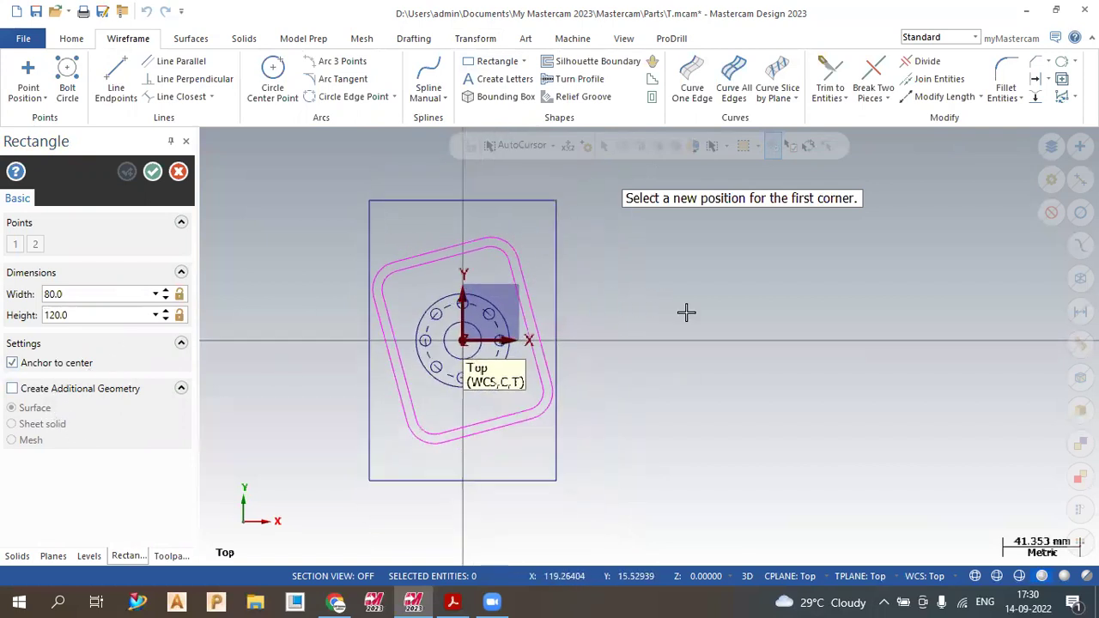
click(470, 346)
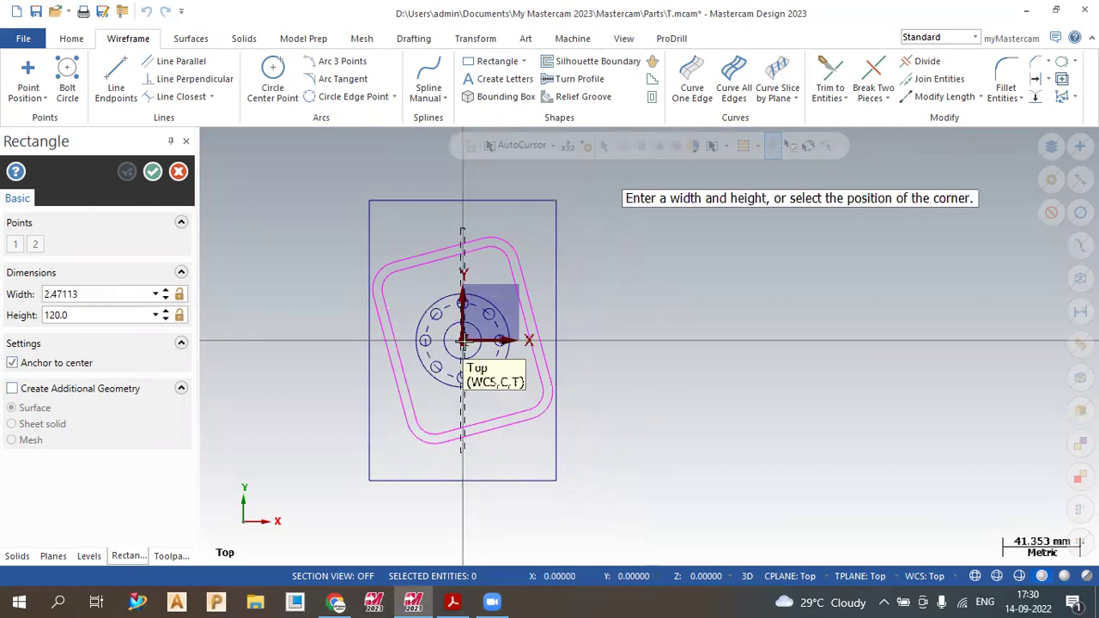
click(531, 444)
Set the new rectangle's width to 80 mm and accept it with its 120 mm height
click(107, 296)
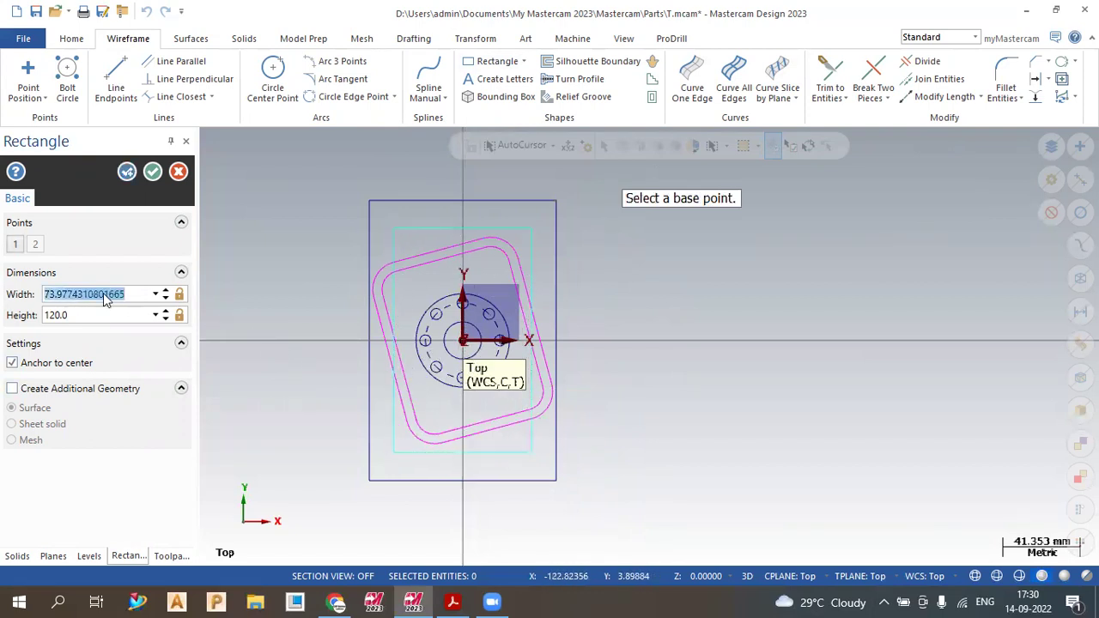
text(80)
click(91, 315)
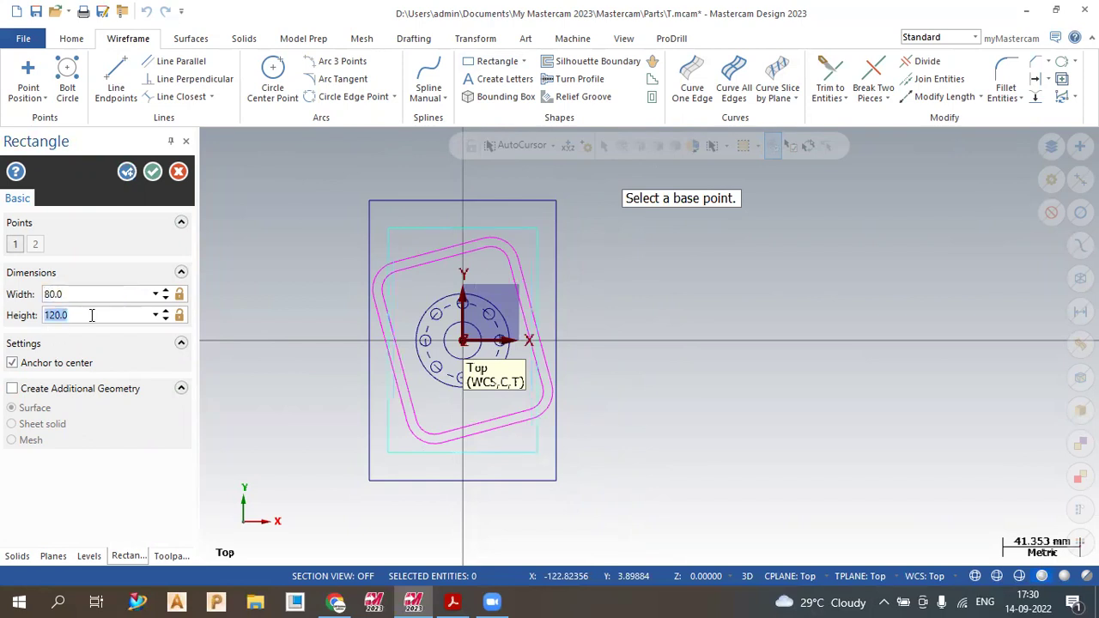
click(152, 171)
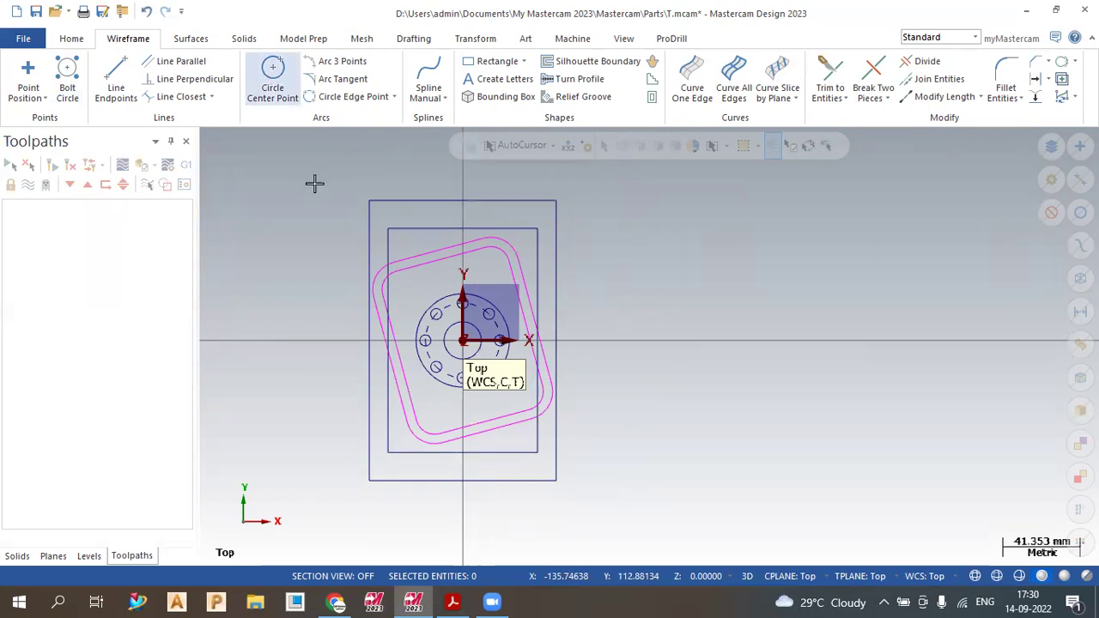
Check the hole size in the PDF drawing and draw a 10 mm diameter circle at each corner of the 80 × 120 mm rectangle
click(454, 600)
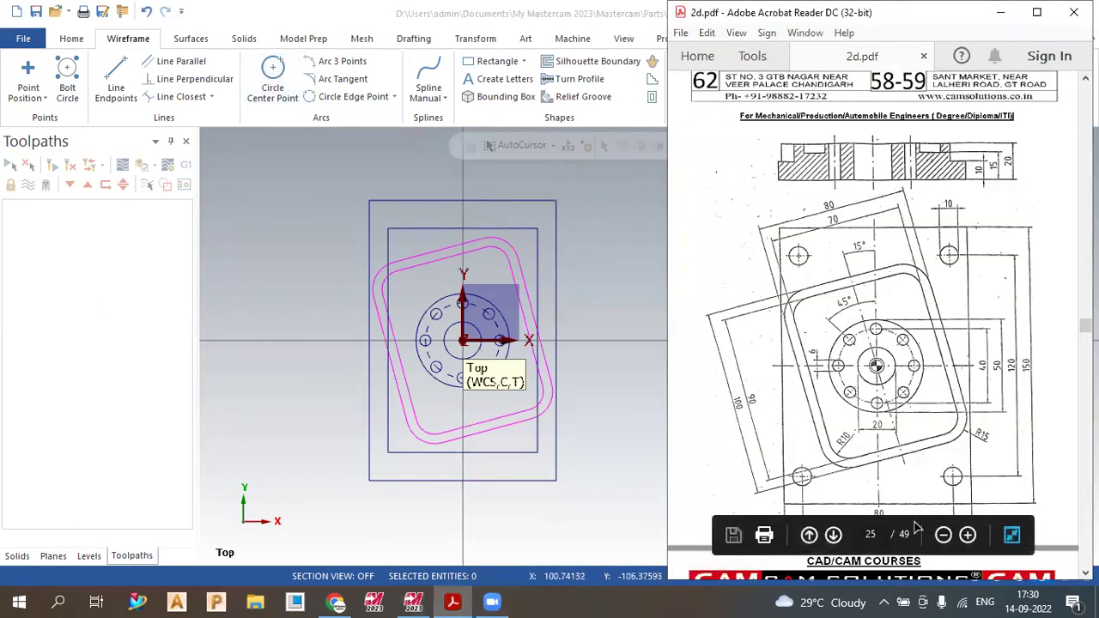
scroll(884, 470, down, 2)
scroll(884, 470, up, 1)
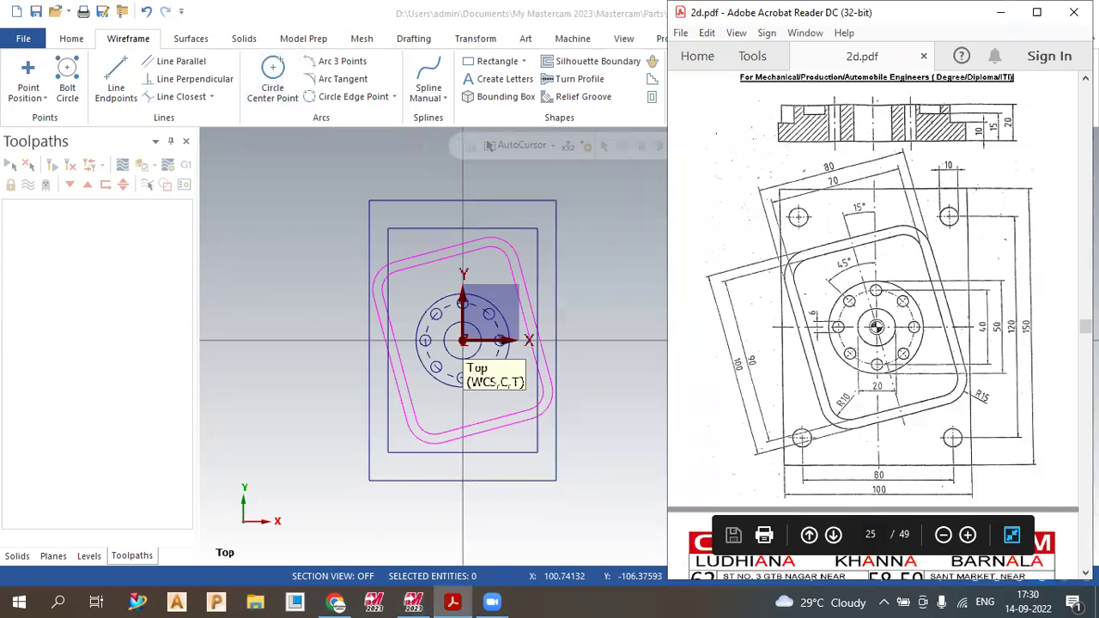
click(273, 77)
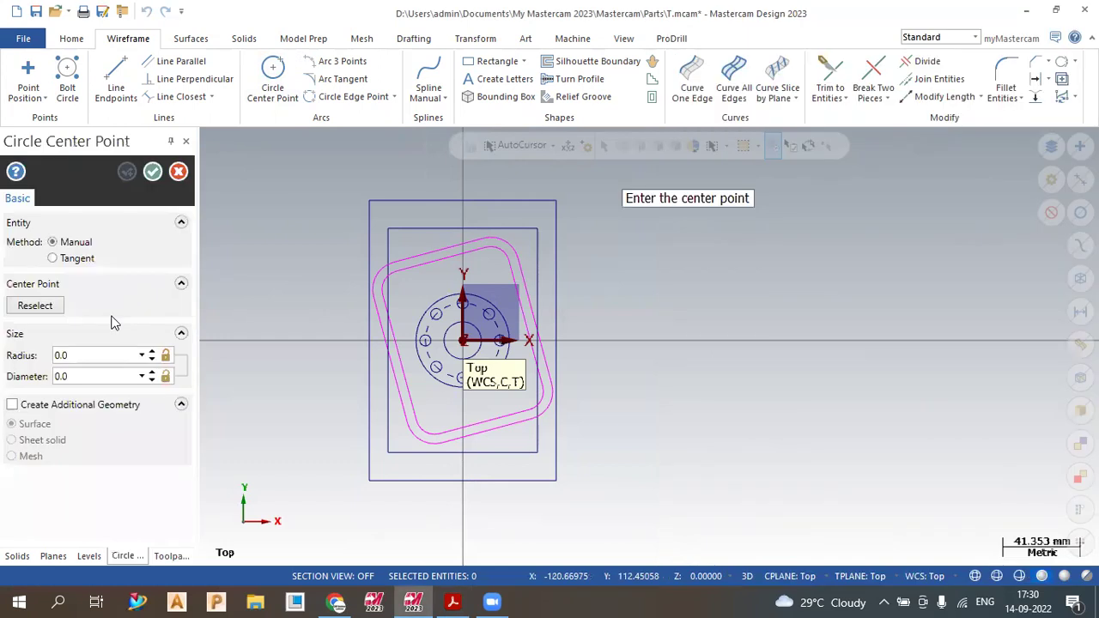
text(10)
key(Return)
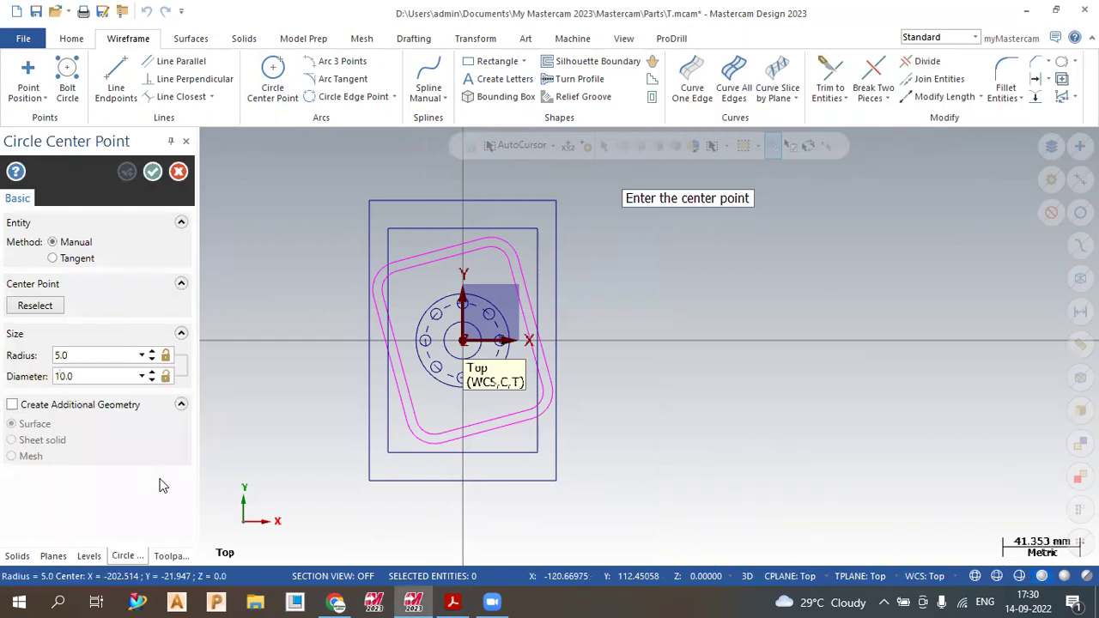
click(165, 376)
click(389, 454)
click(537, 229)
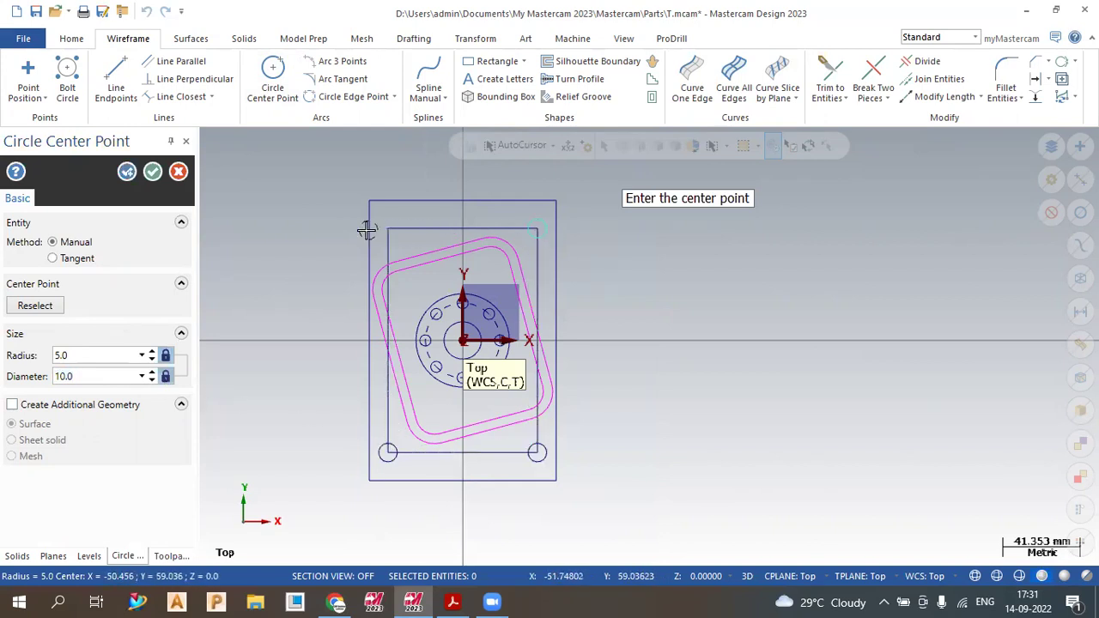
click(178, 172)
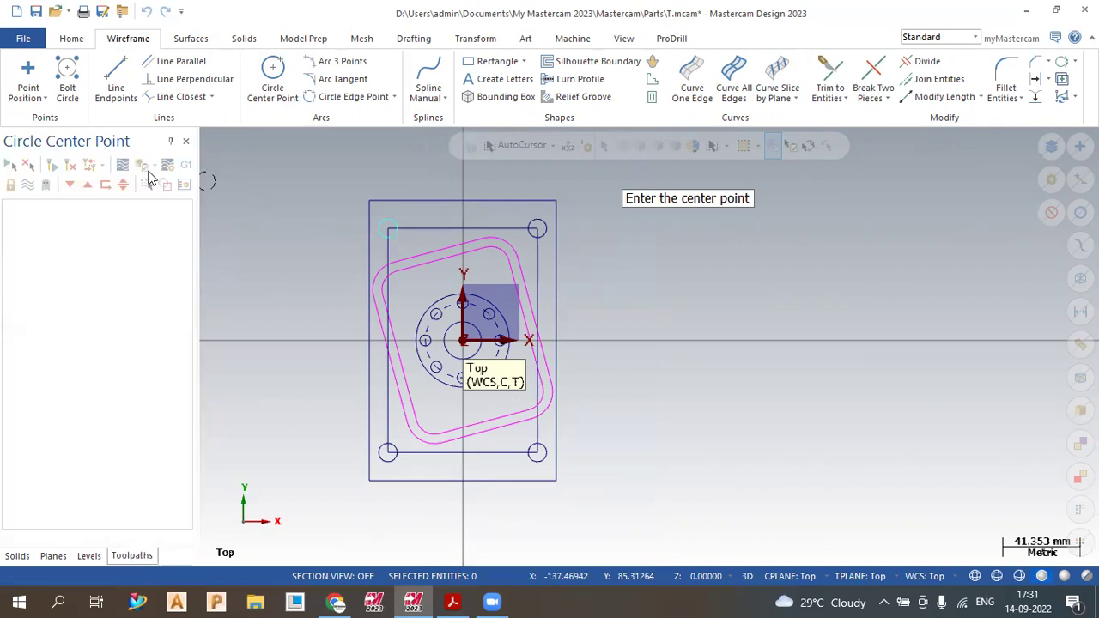
Delete the four sides of the 80 × 120 mm construction rectangle, keeping the corner circles
click(431, 228)
click(537, 418)
click(483, 452)
click(388, 421)
key(Escape)
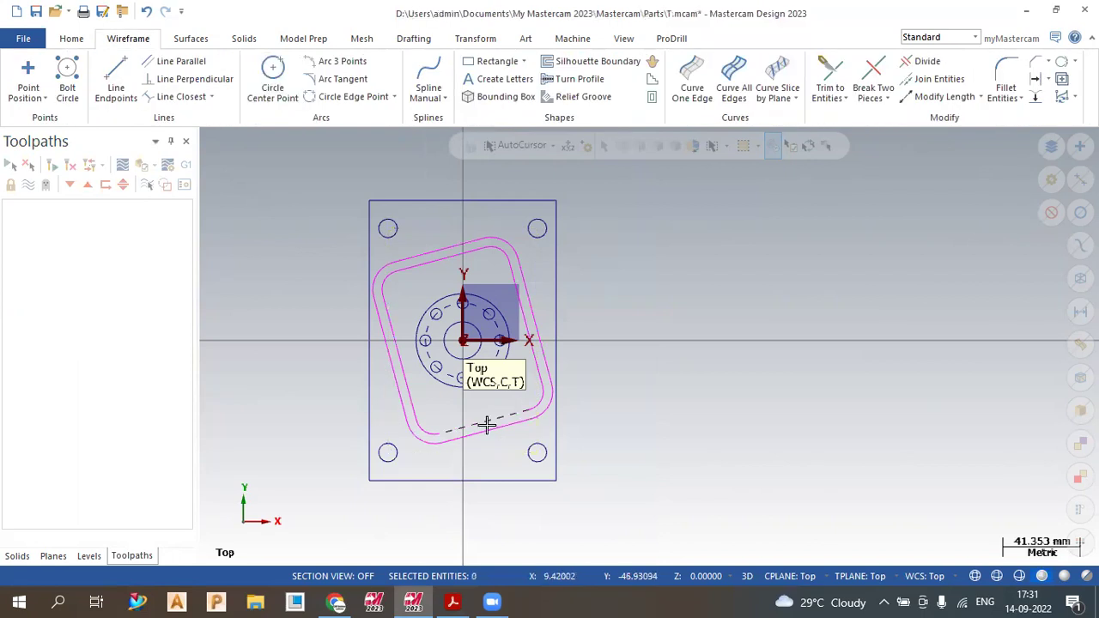
Clear the transform colours from the rotated rectangles and set the view to isometric
right_click(622, 256)
right_click(649, 283)
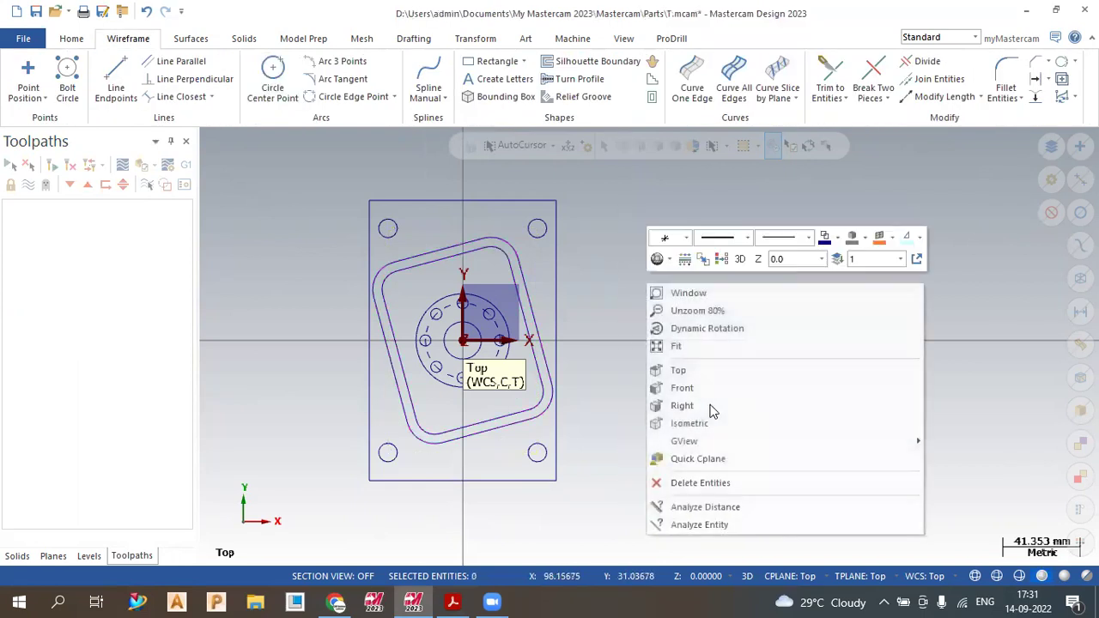
click(699, 423)
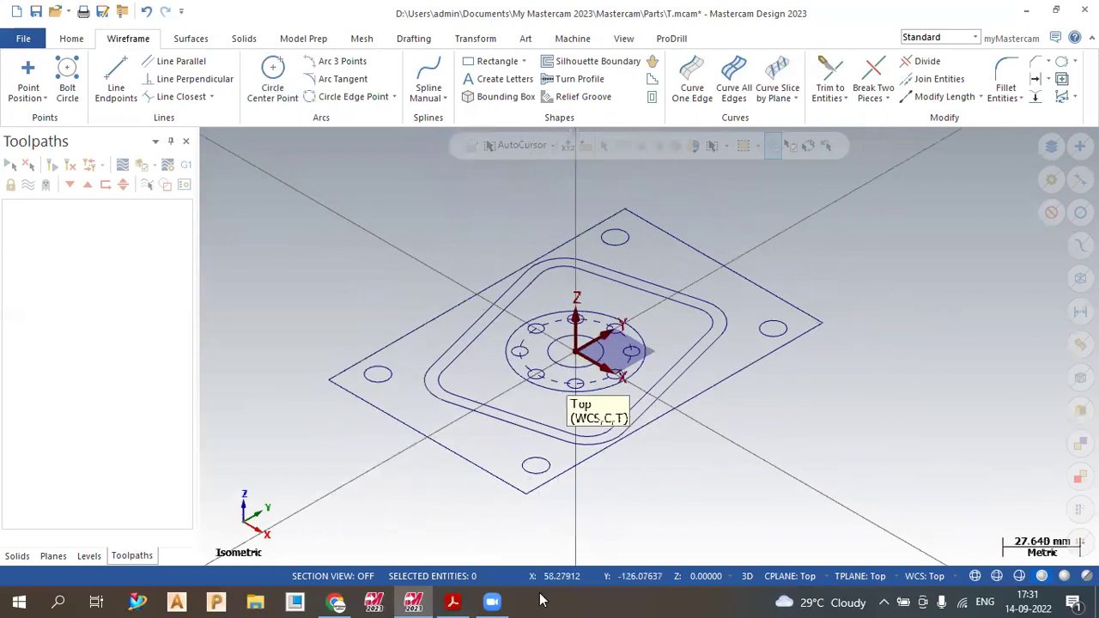
Compare the wireframe with the PDF drawing, examining the plan dimensions and the heights in the section view
click(461, 599)
scroll(321, 344, down, 5)
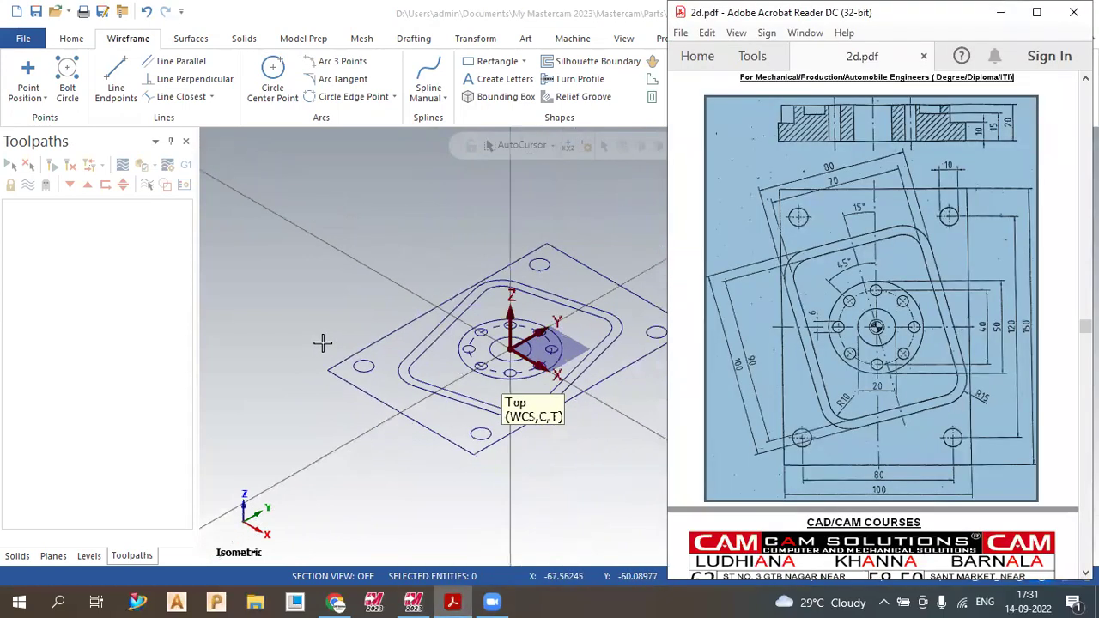
click(292, 297)
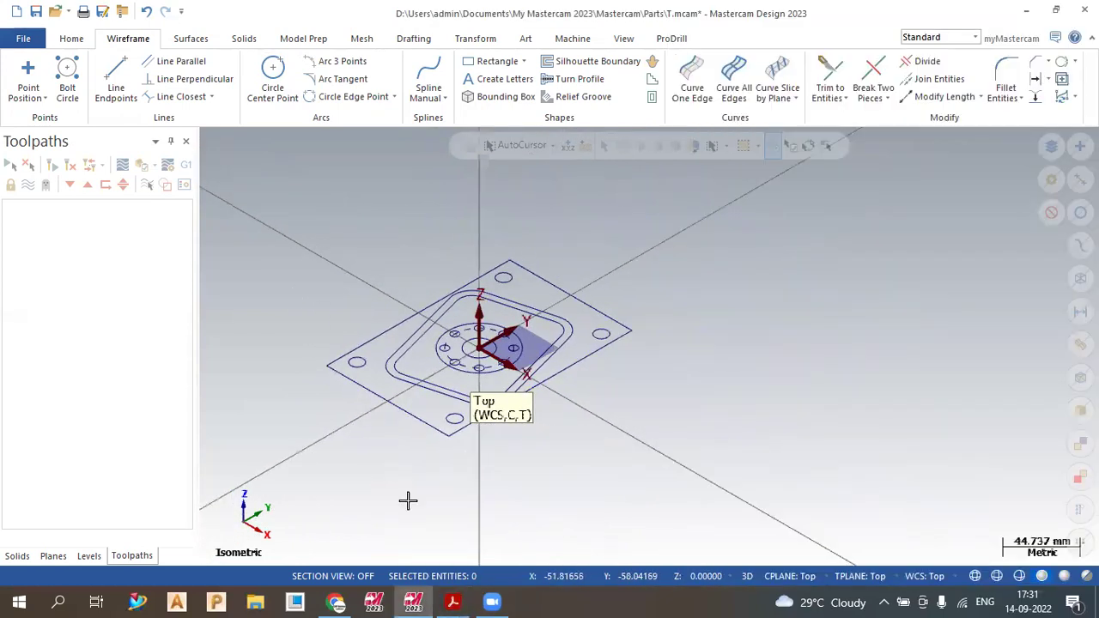
click(453, 601)
click(969, 397)
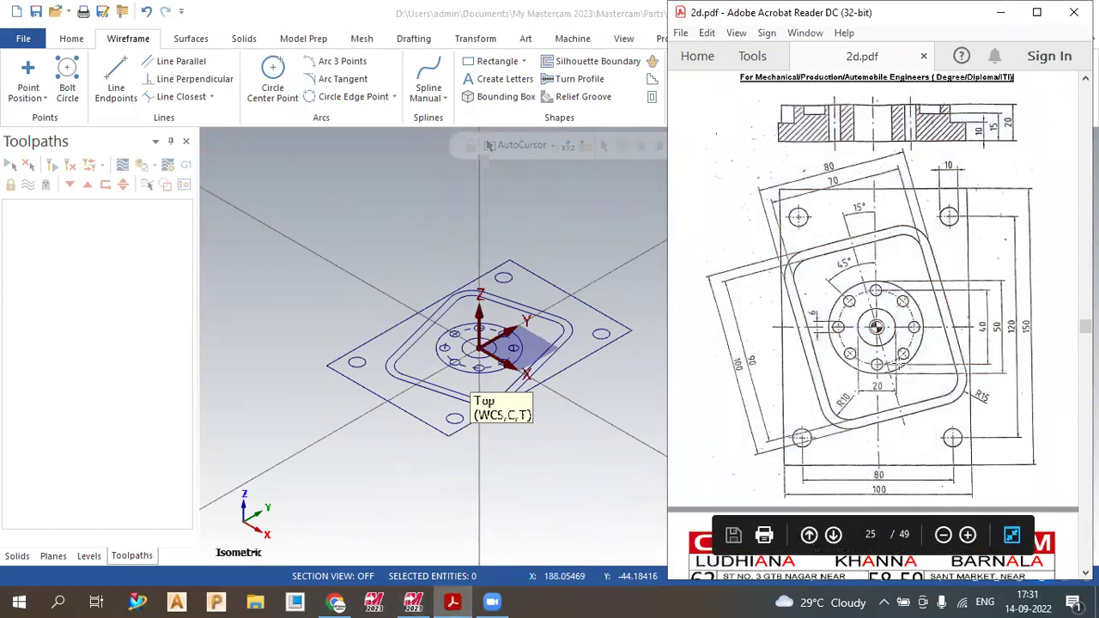
click(404, 226)
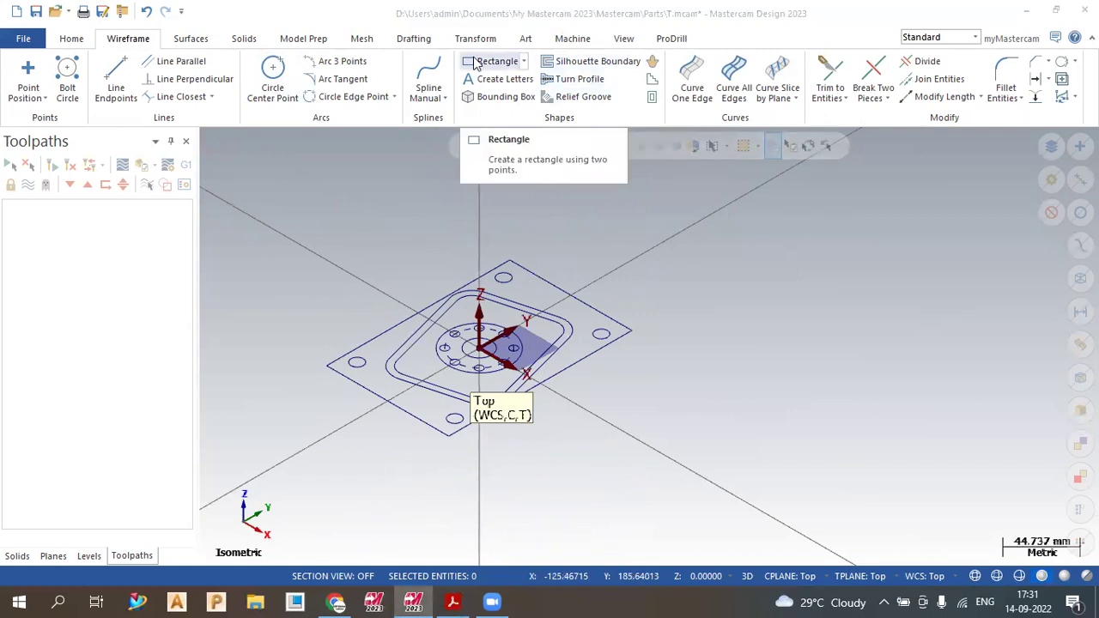
scroll(574, 300, up, 5)
scroll(521, 369, down, 1)
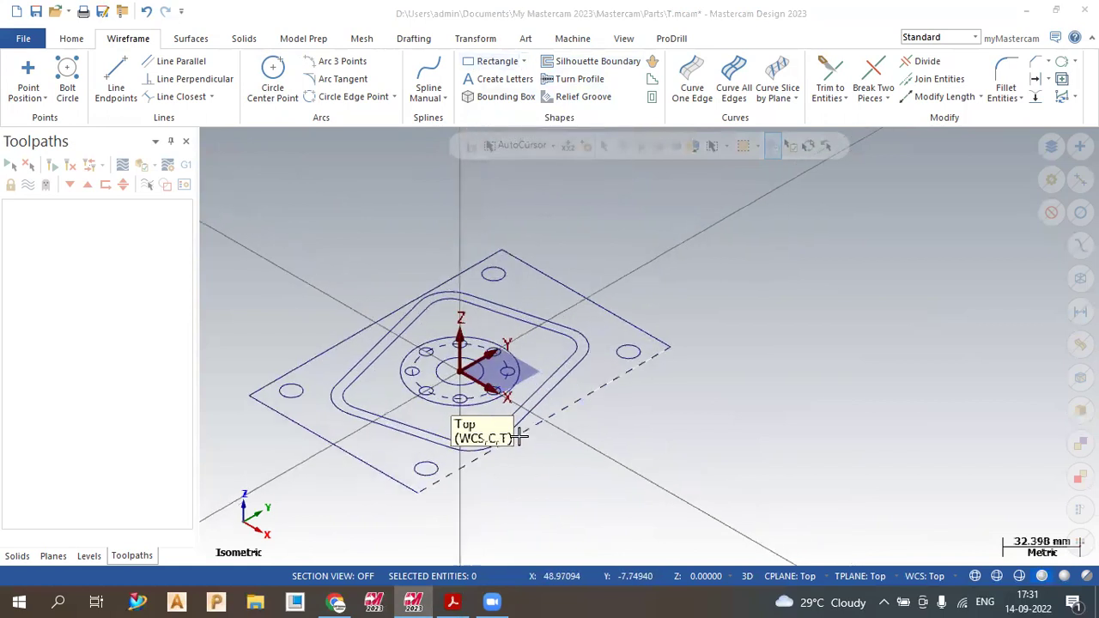
scroll(488, 547, up, 1)
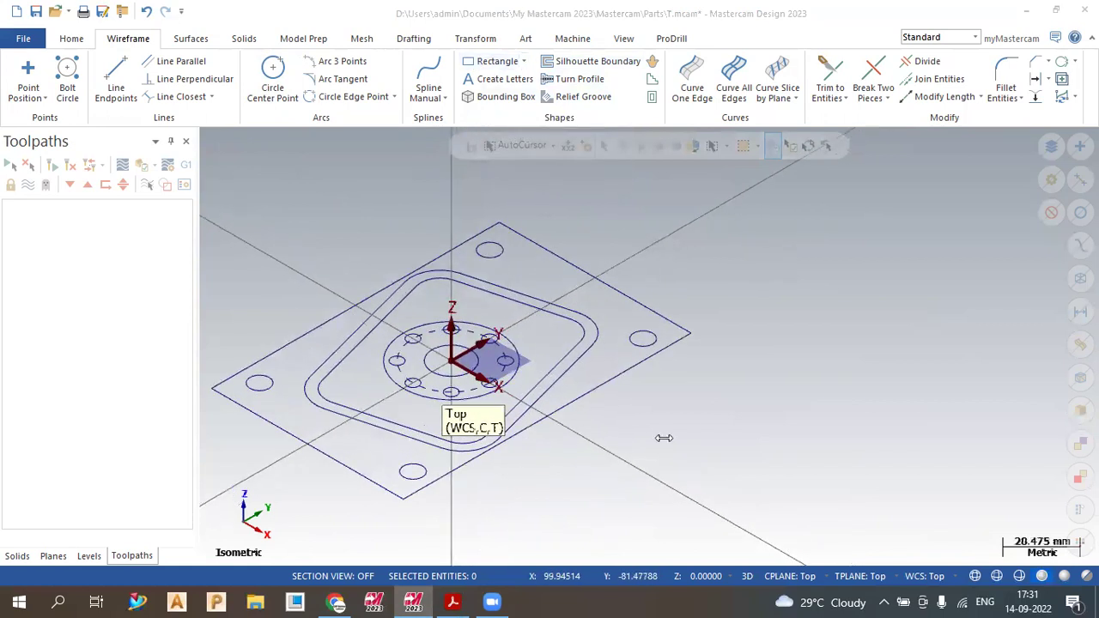
key(alt+Tab)
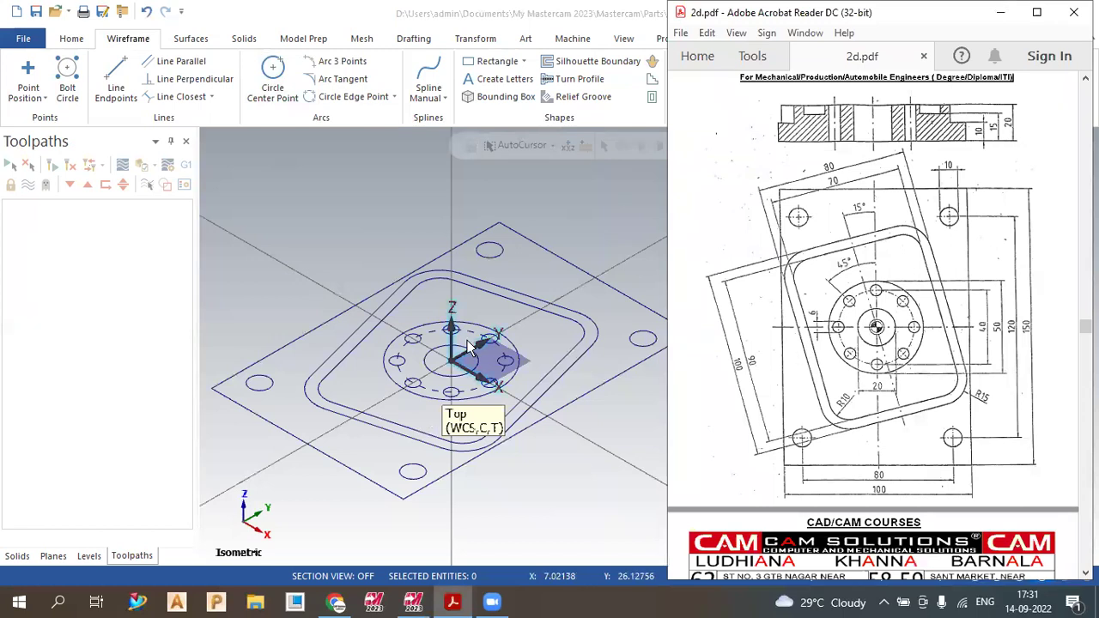
scroll(468, 346, down, 4)
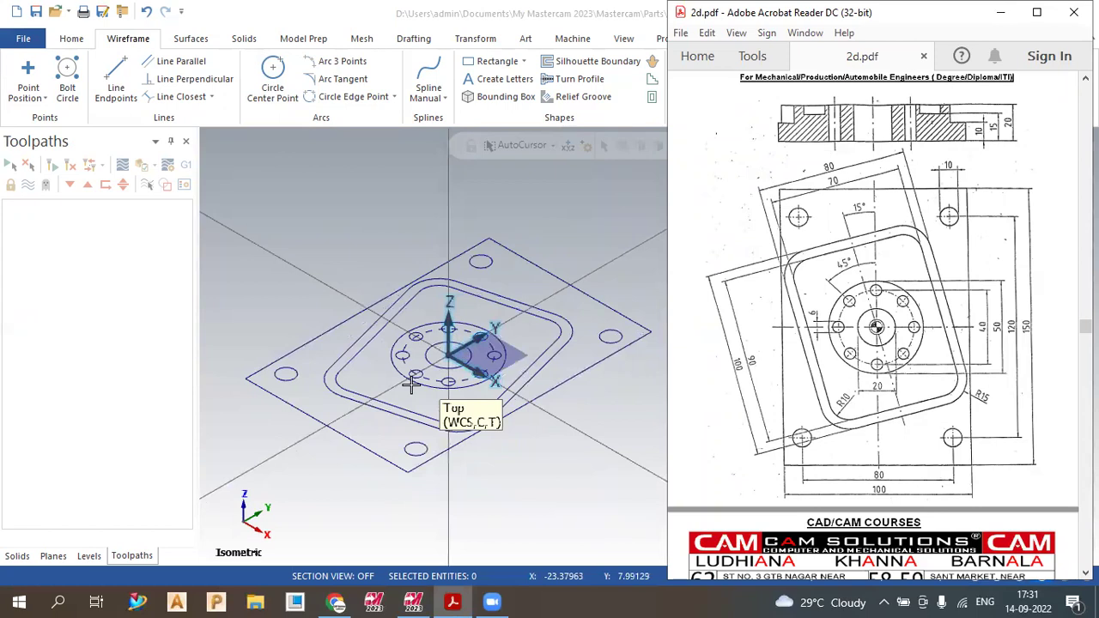
scroll(481, 352, up, 1)
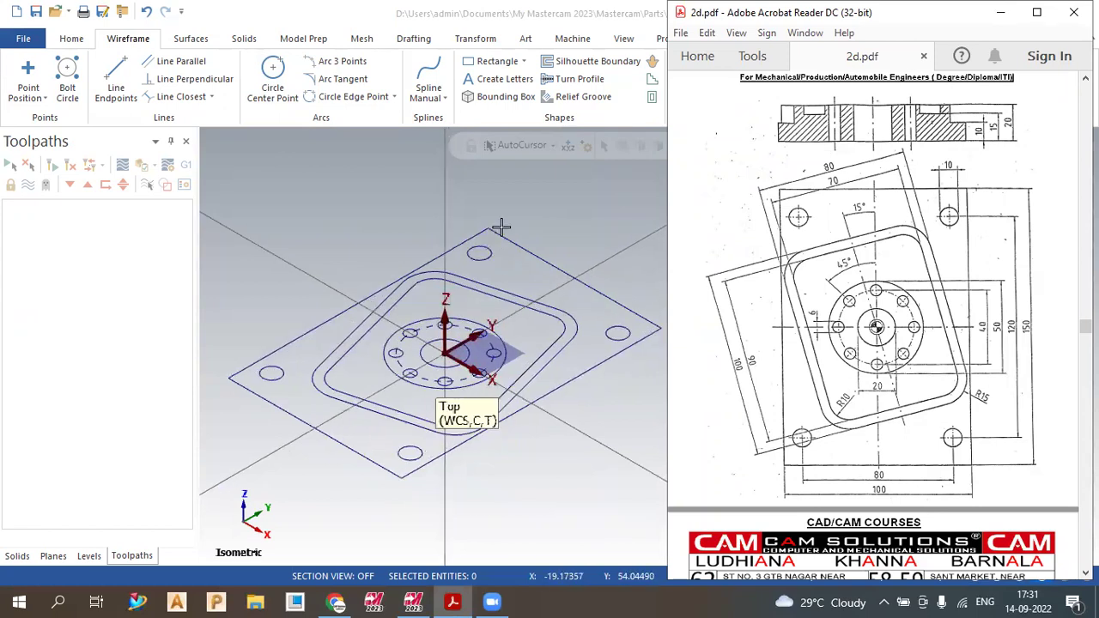
Add a machine group using the default metric mill
click(547, 197)
click(573, 38)
click(30, 101)
click(39, 116)
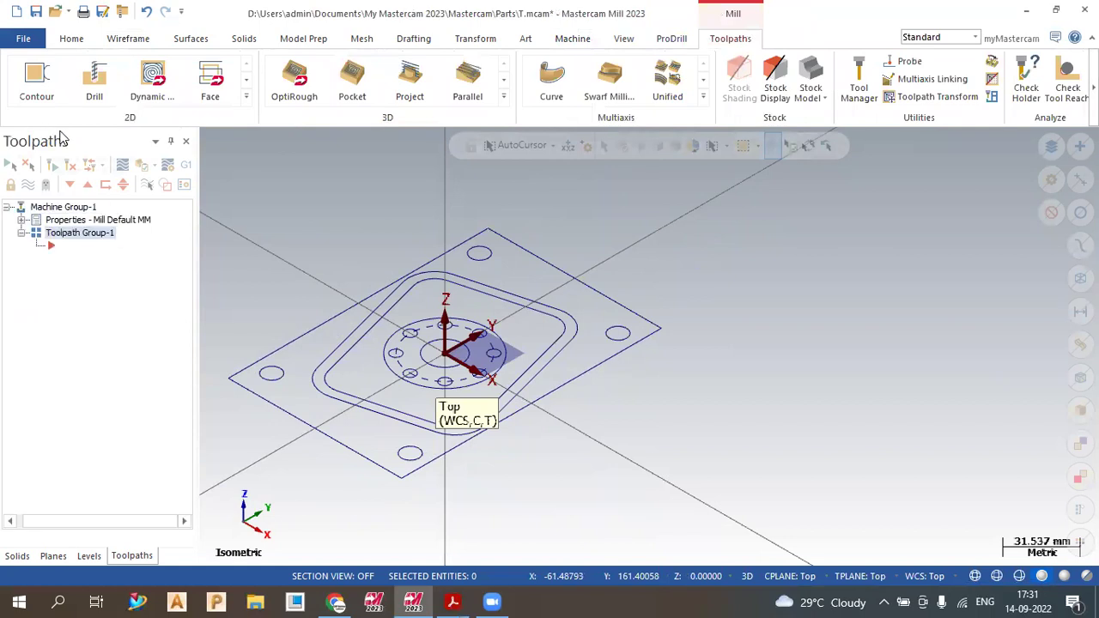
click(22, 220)
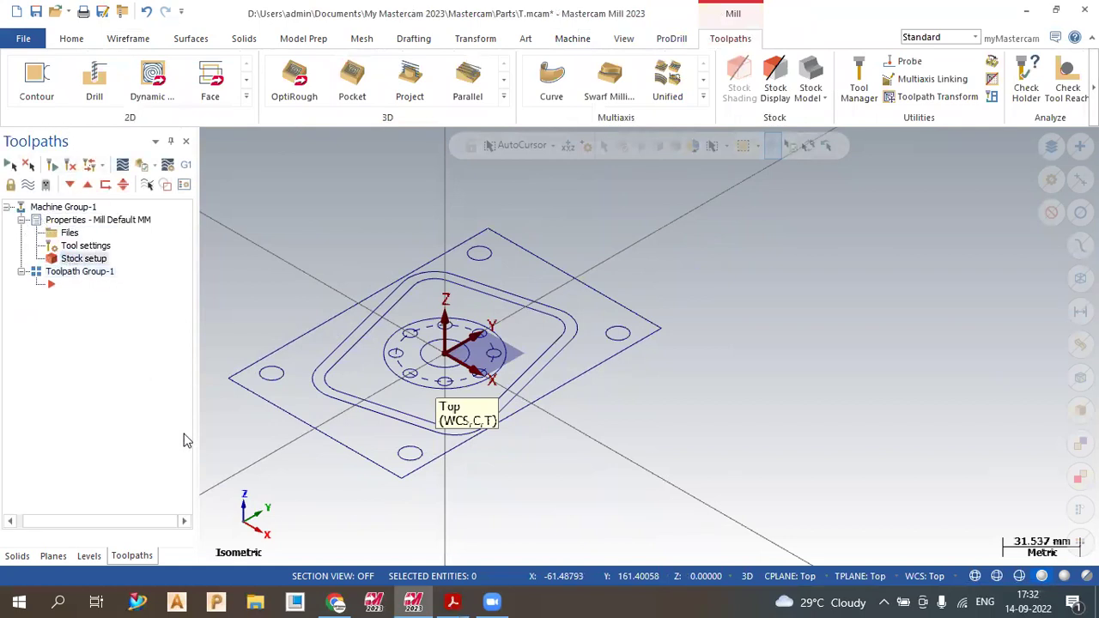
click(83, 258)
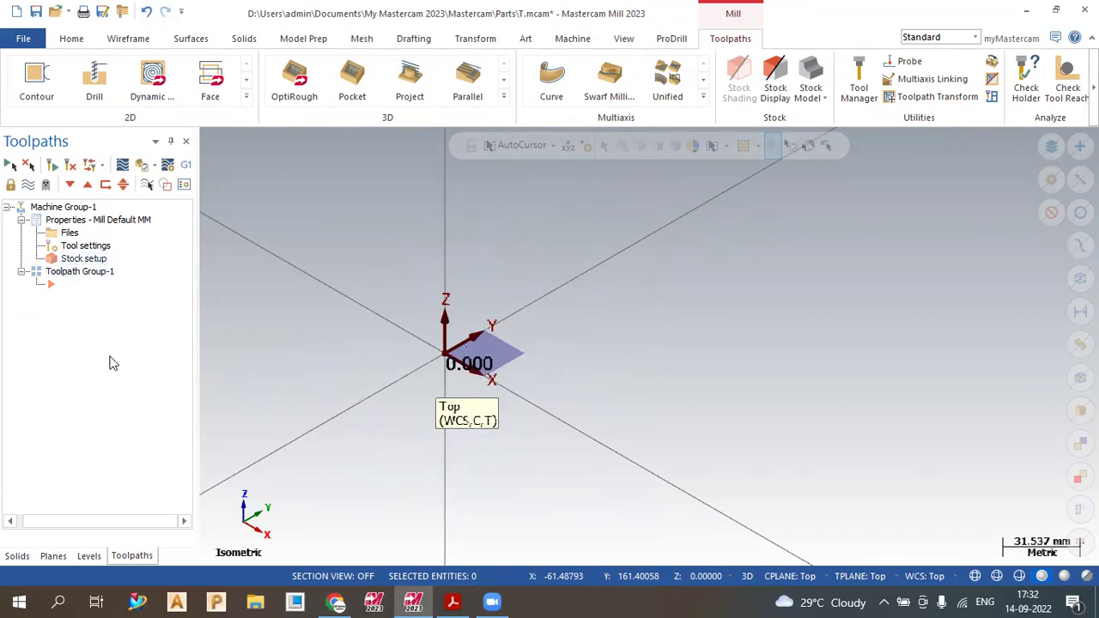
click(102, 312)
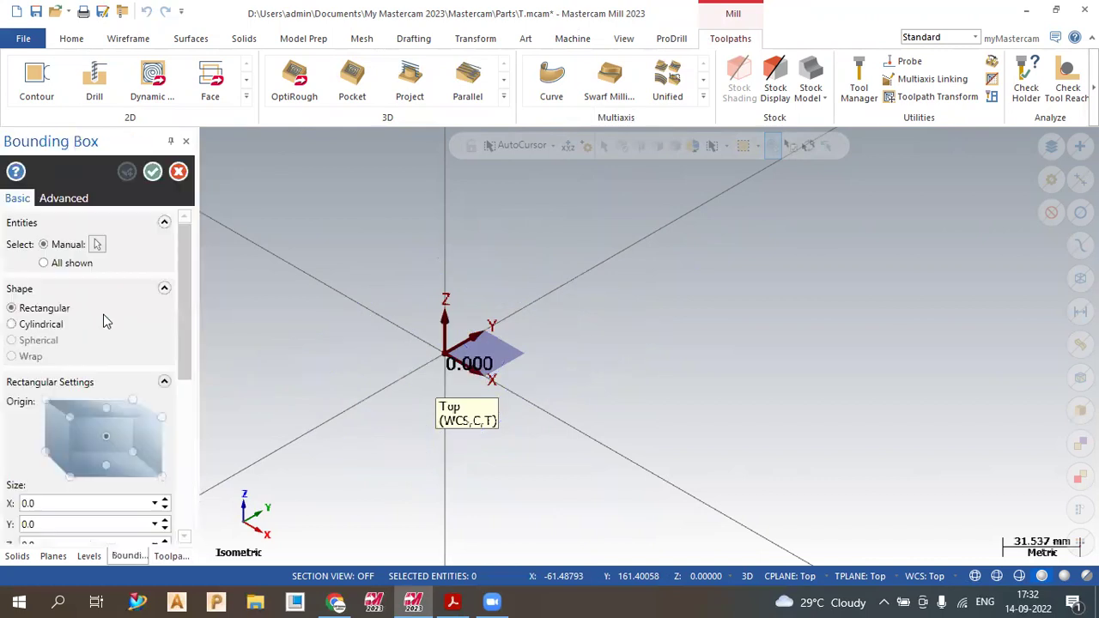
click(178, 172)
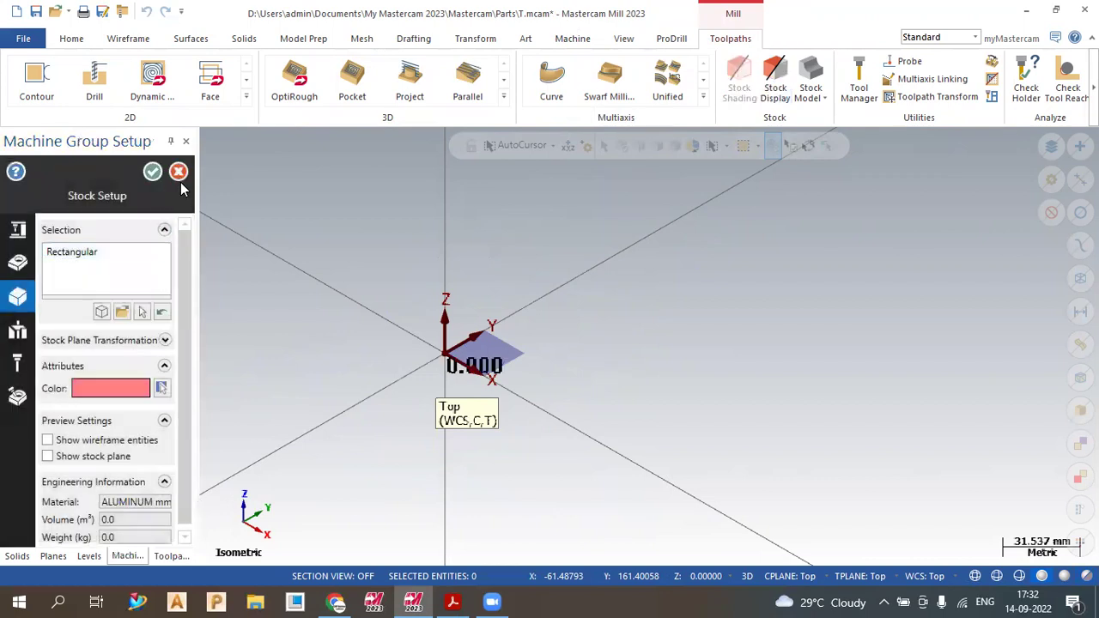
click(178, 176)
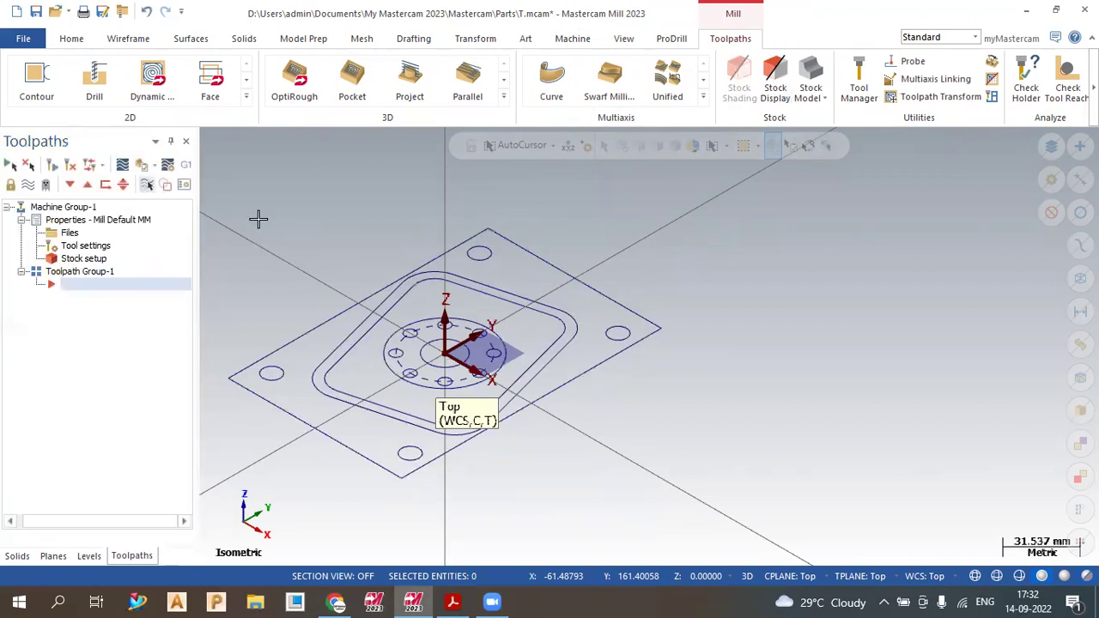
Define the machine group's stock as a rectangular bounding box of X 100, Y 150 and Z 20 mm, following the PDF drawing
scroll(888, 284, down, 2)
scroll(563, 321, up, 3)
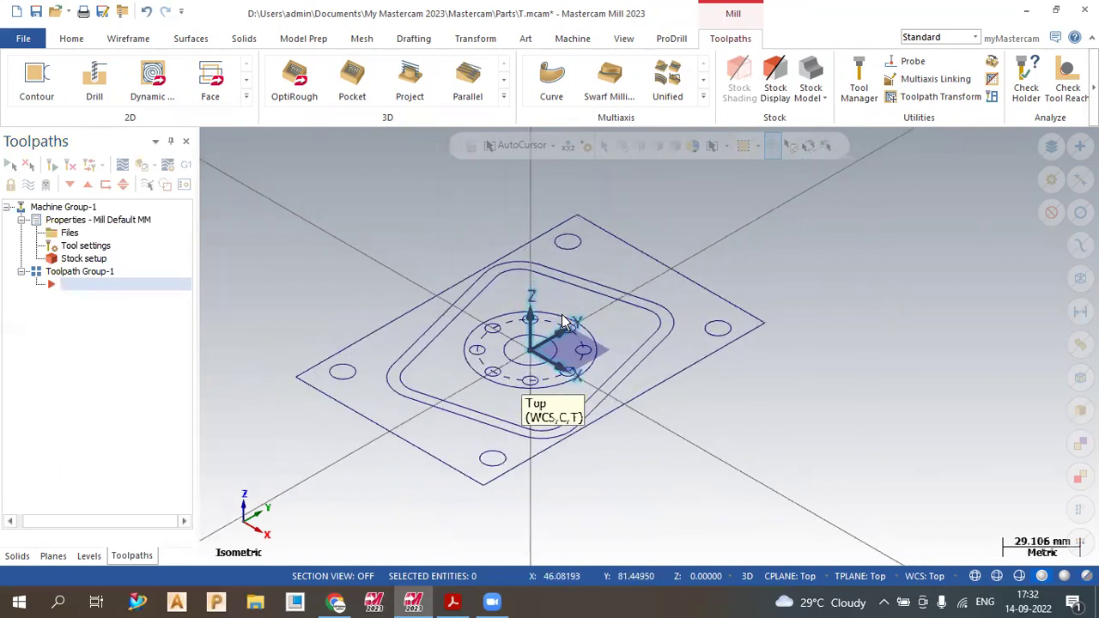
click(453, 601)
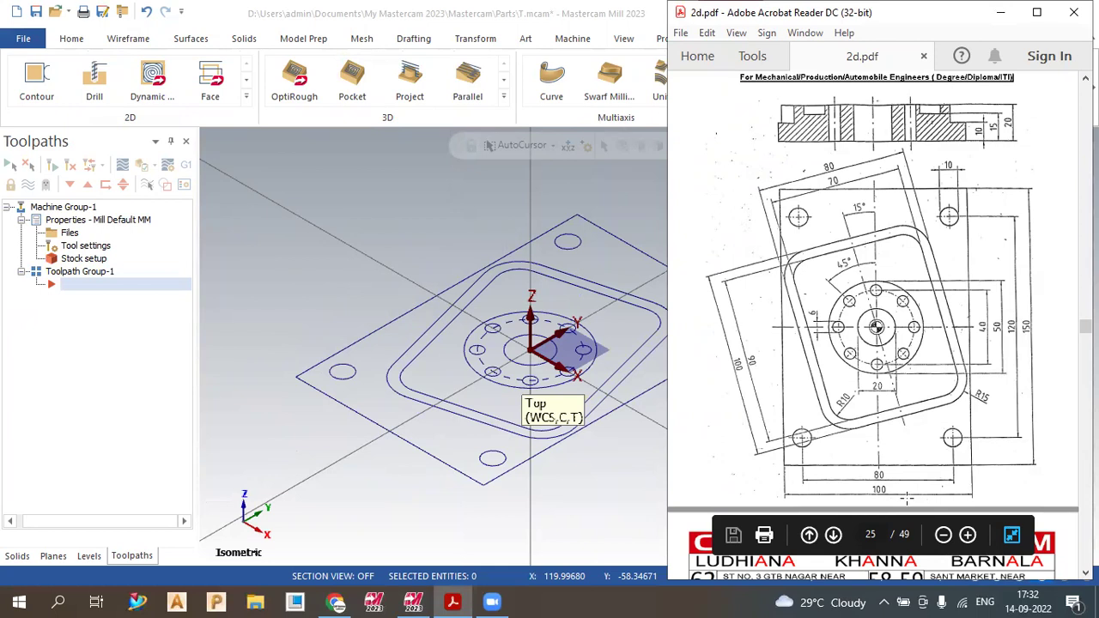
click(143, 223)
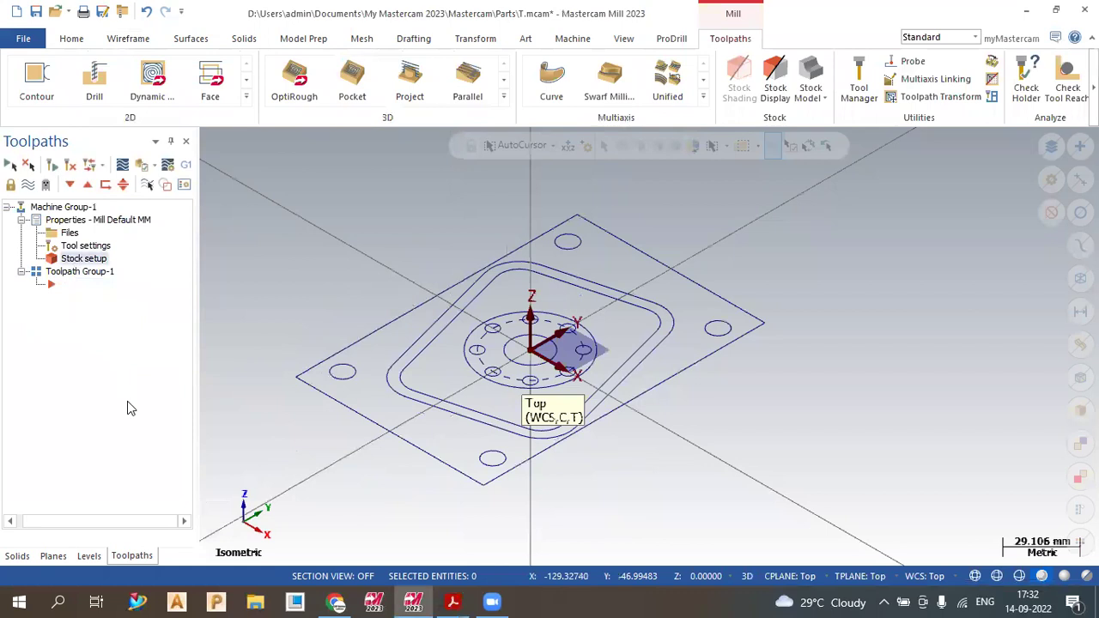
click(84, 258)
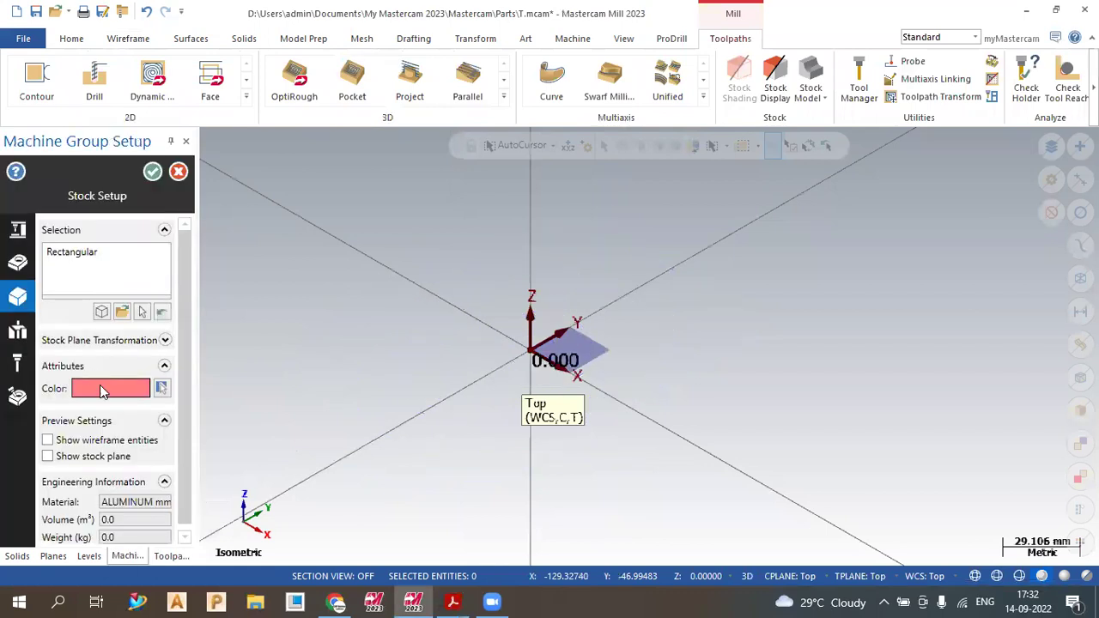
click(99, 312)
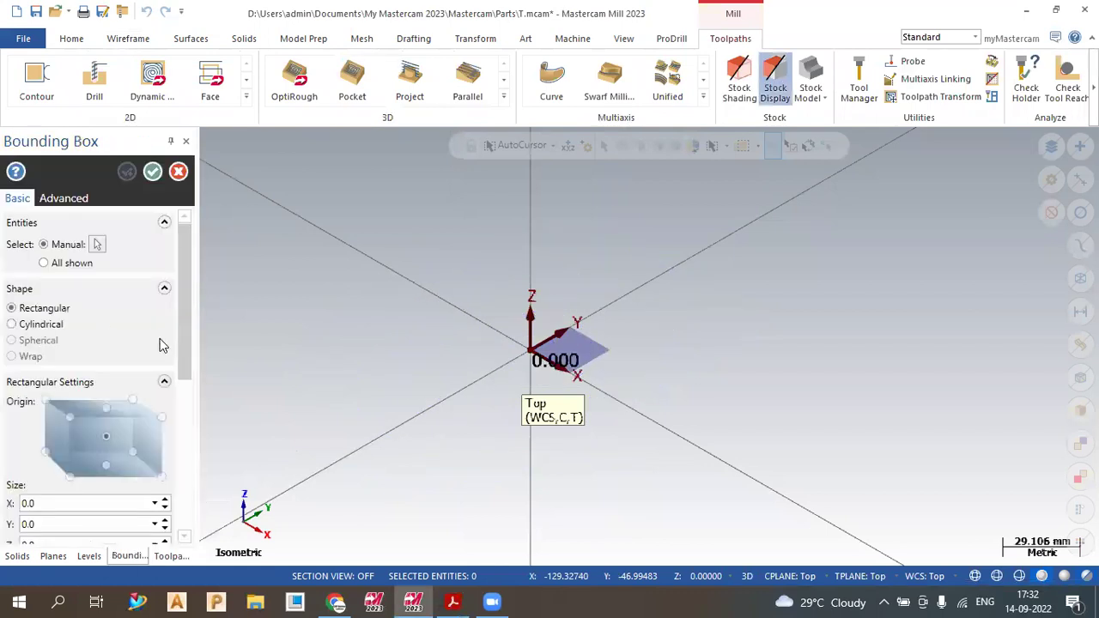
scroll(130, 414, down, 3)
text(10)
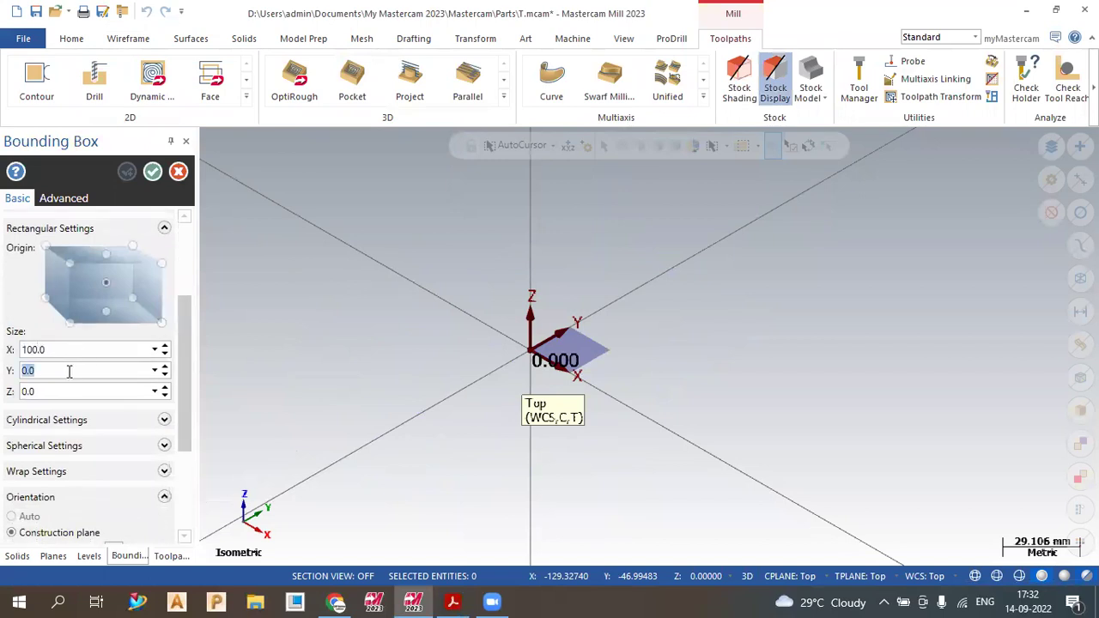
text(150)
click(68, 387)
text(20)
key(Return)
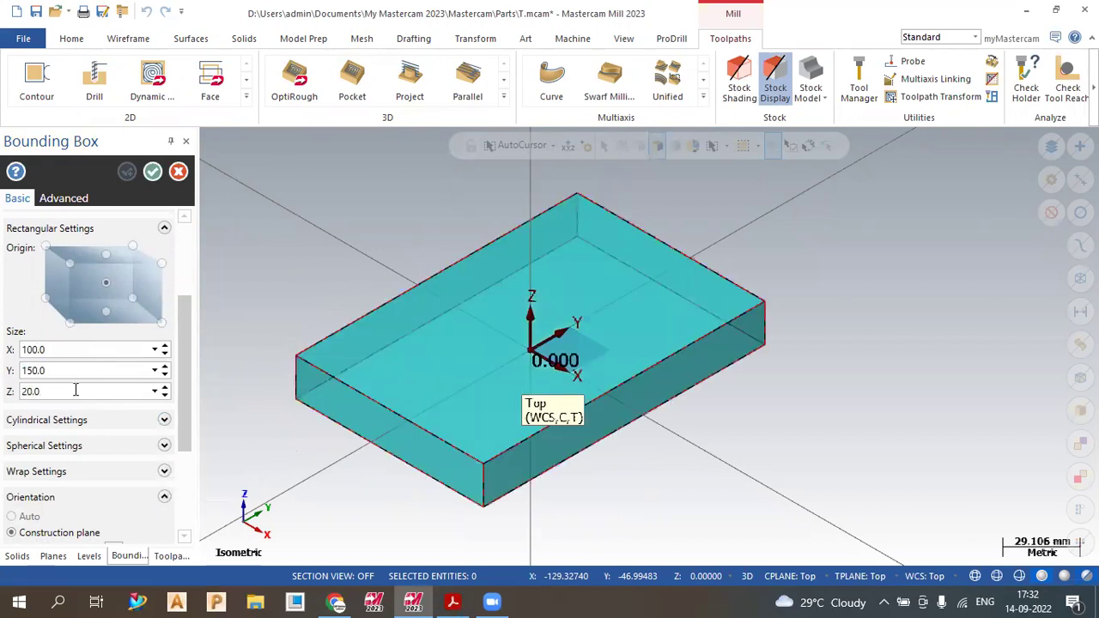
Check the stock size against the PDF drawing and accept the bounding box and stock setup
click(453, 601)
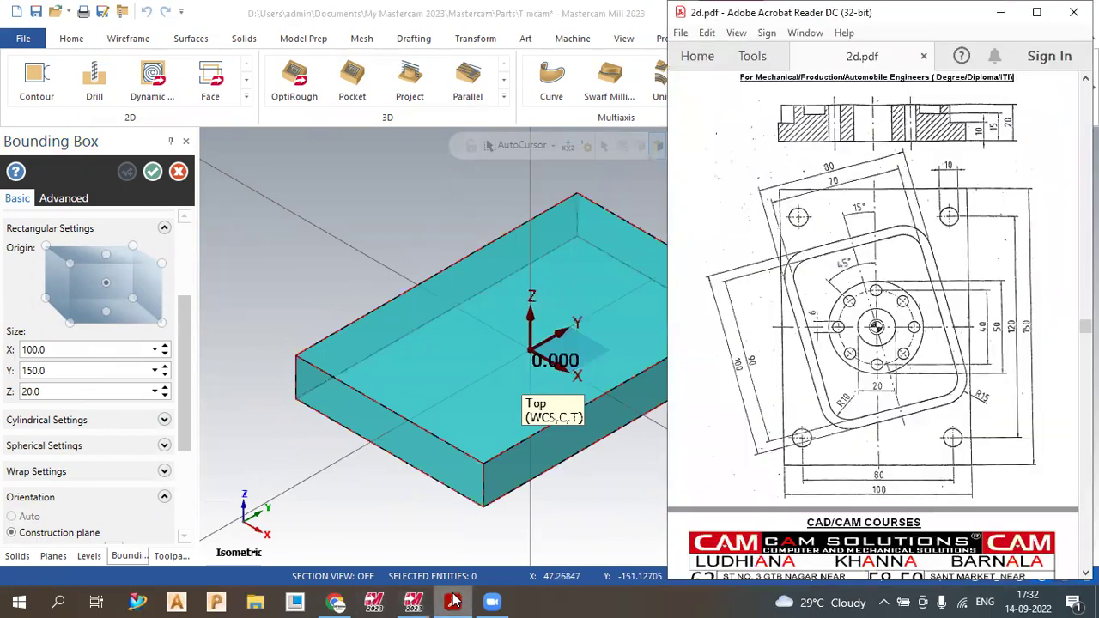
click(453, 601)
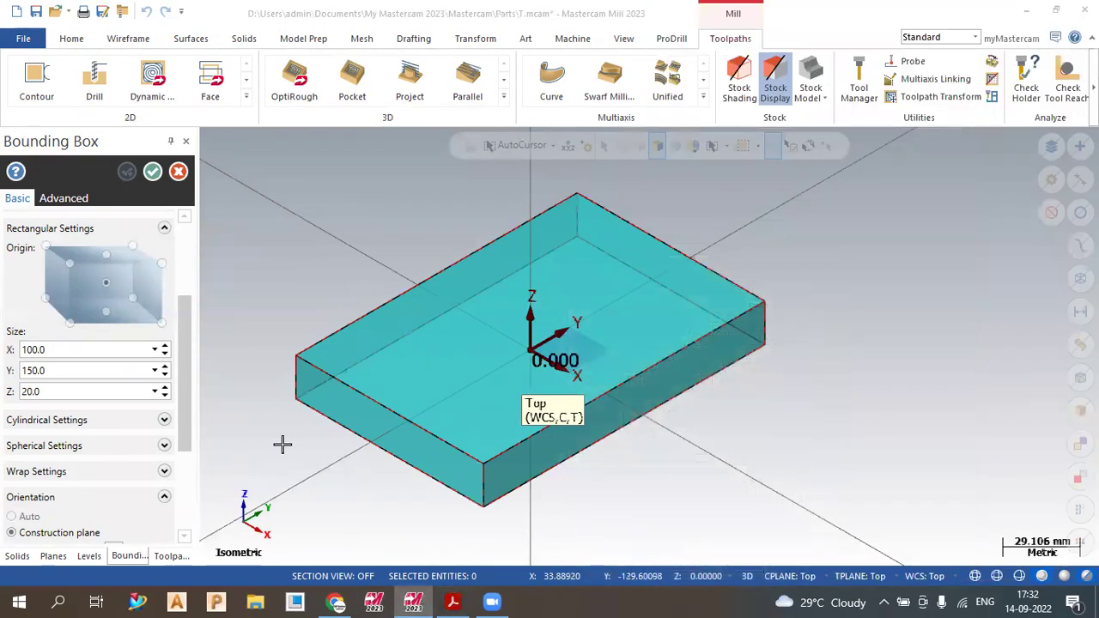
click(152, 171)
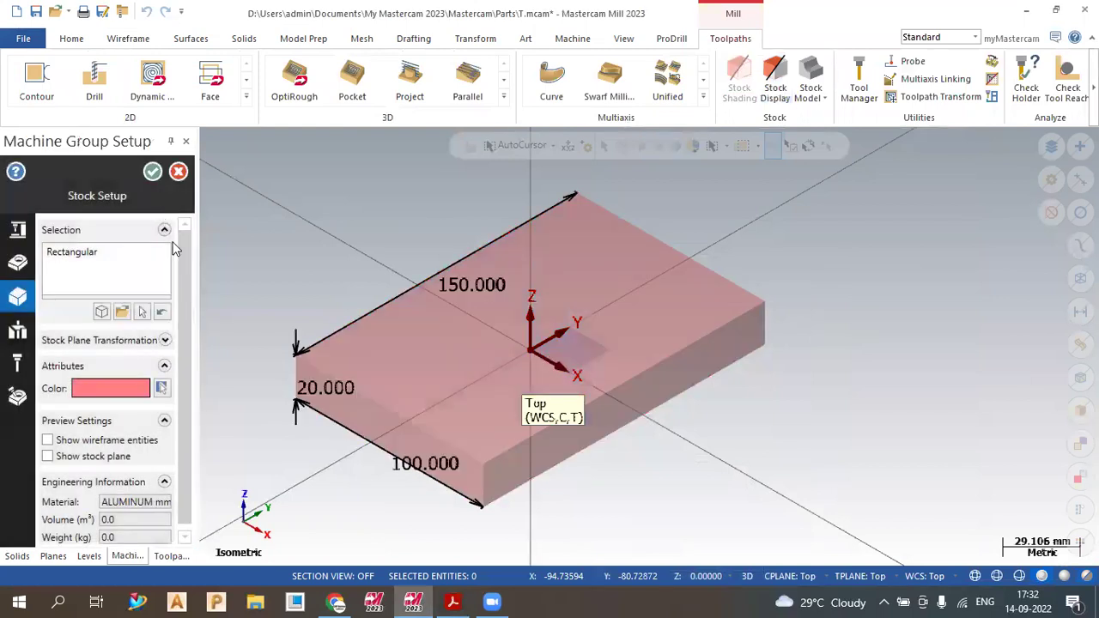
click(152, 172)
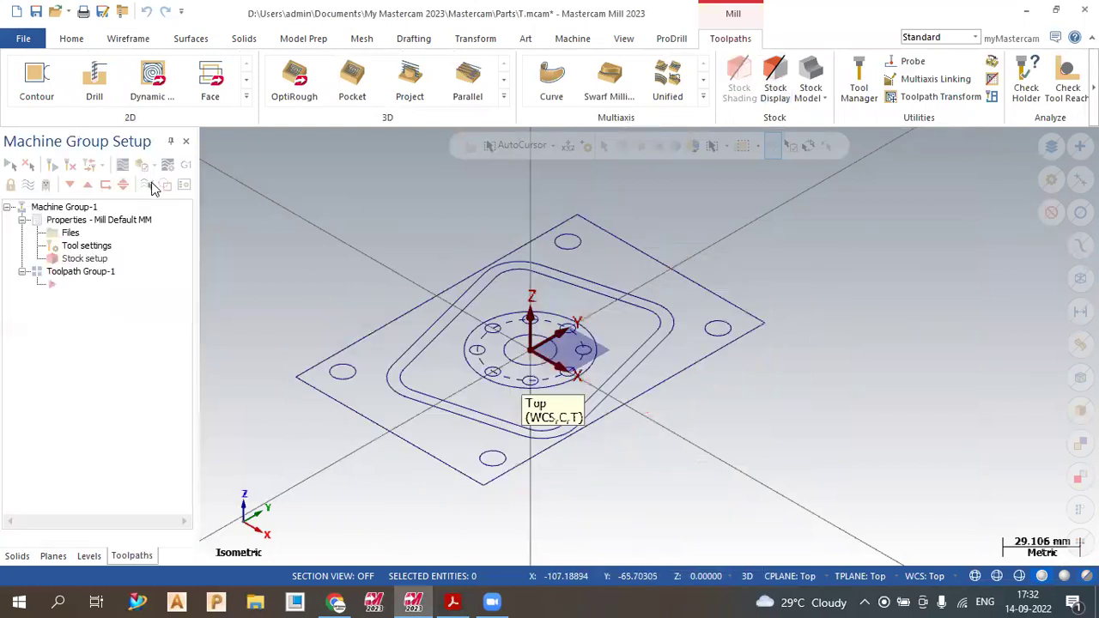
Reopen the stock setup and set the bounding box origin to the centre of the top face
double_click(83, 260)
scroll(183, 342, down, 1)
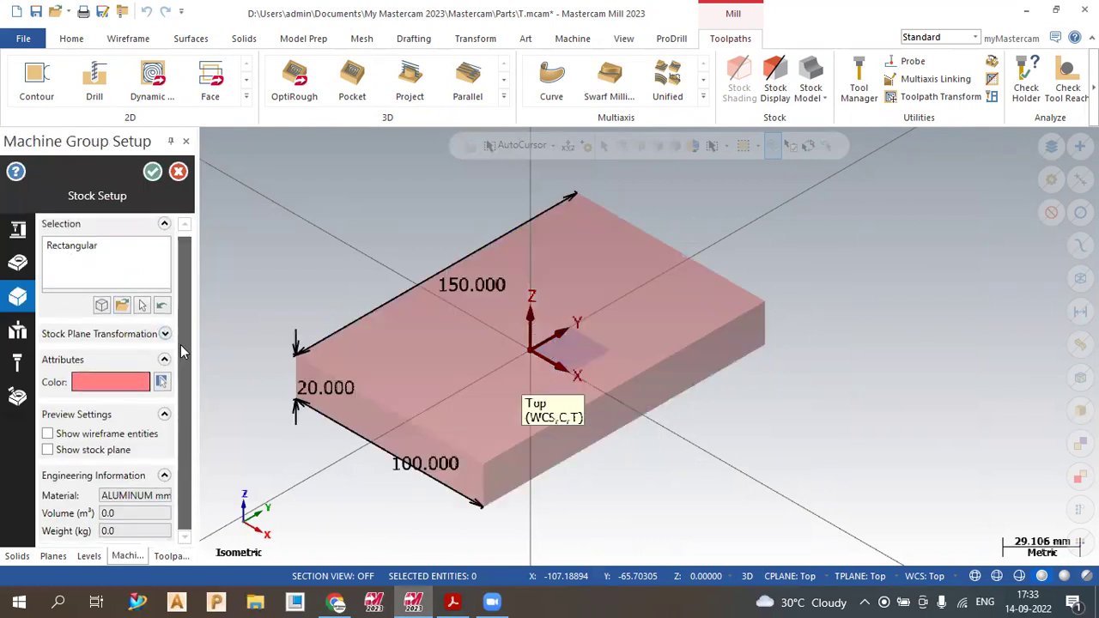
mouse_move(435, 390)
middle_down()
mouse_move(424, 363)
mouse_move(342, 334)
middle_up()
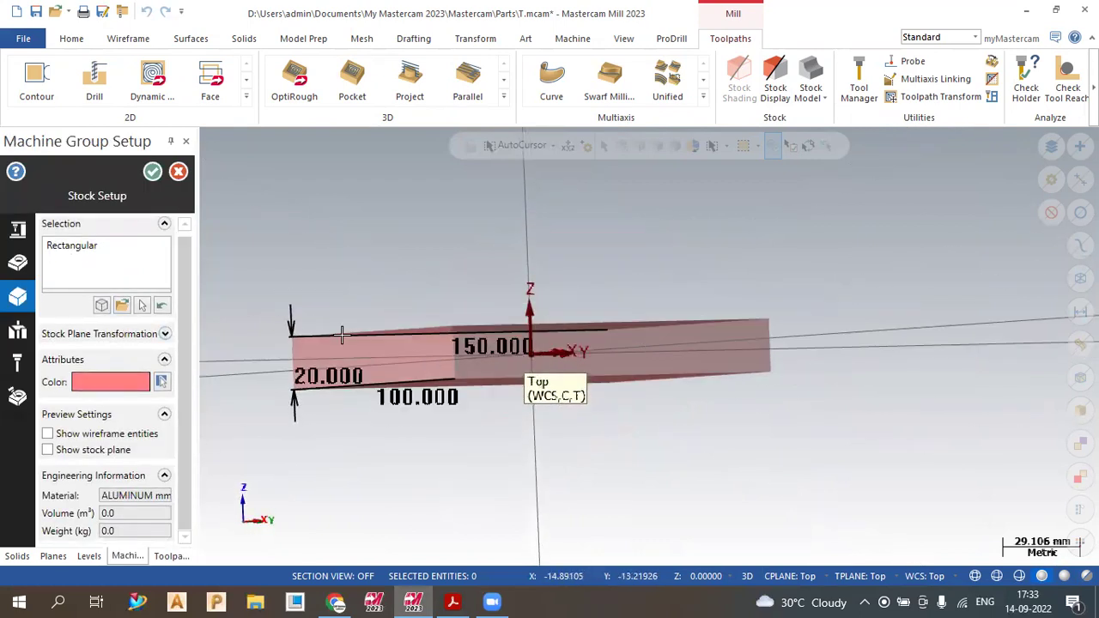
click(102, 306)
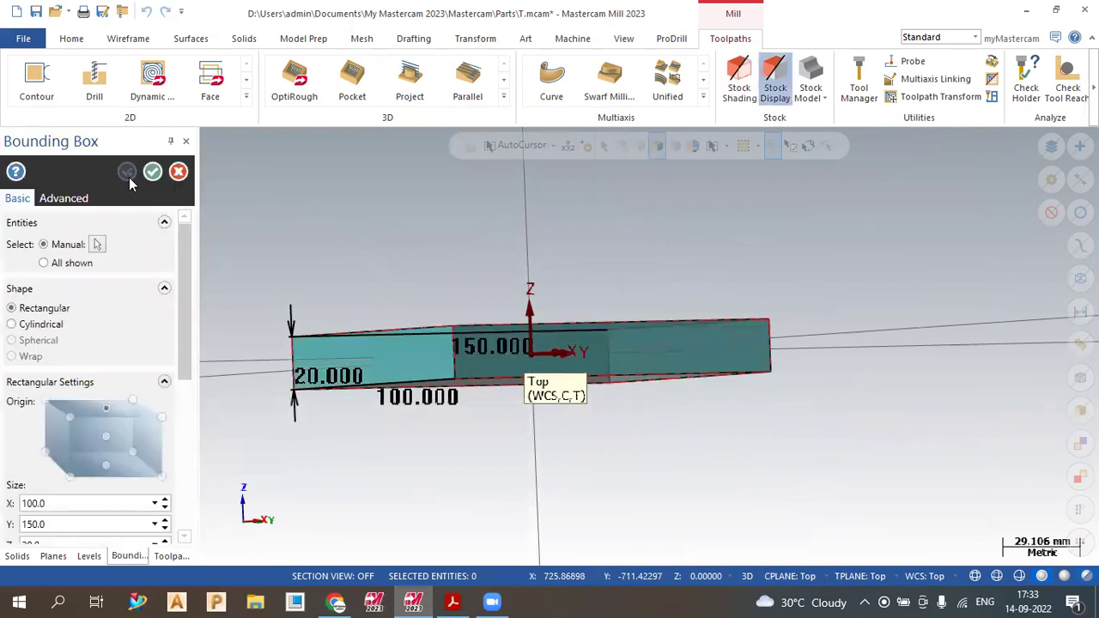
click(153, 173)
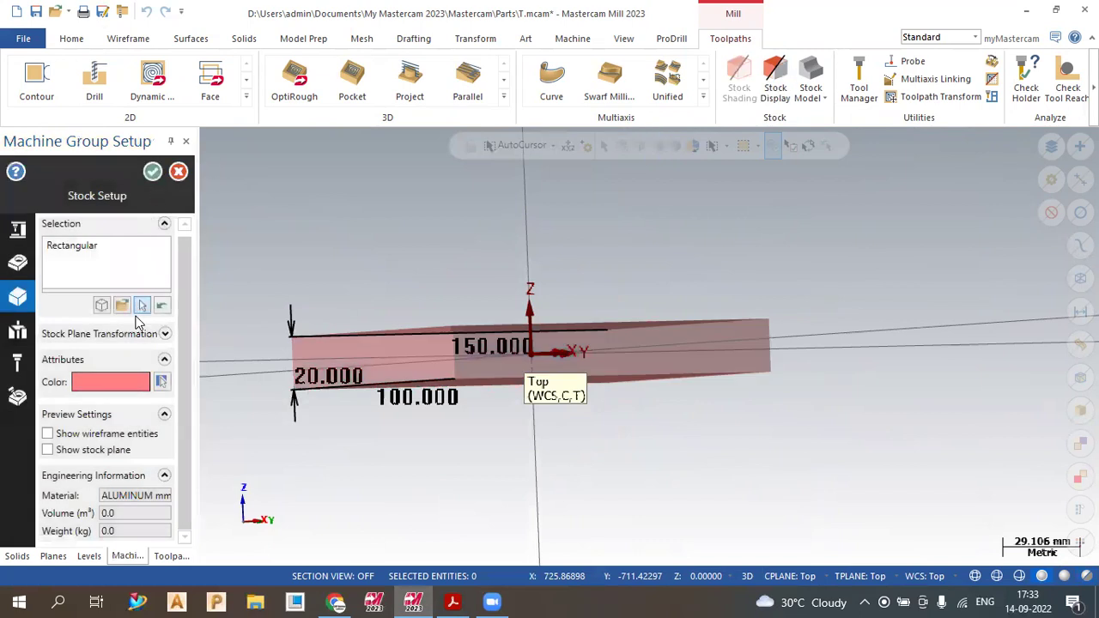
Edit the stock bounding box again and set its Z size to 40 mm
click(102, 307)
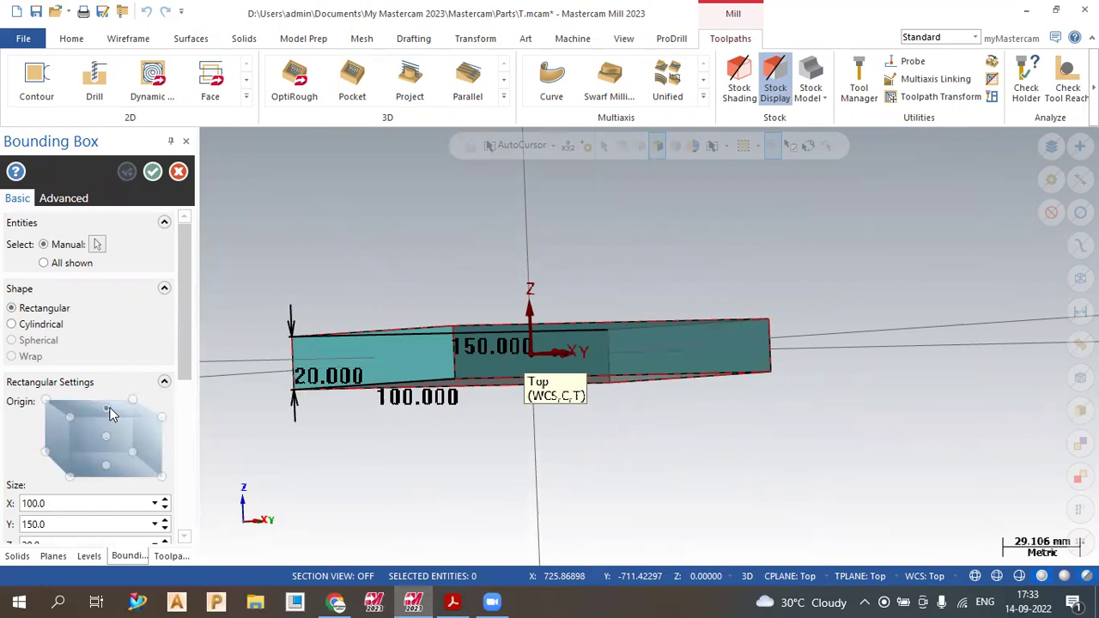
drag(180, 311, 190, 381)
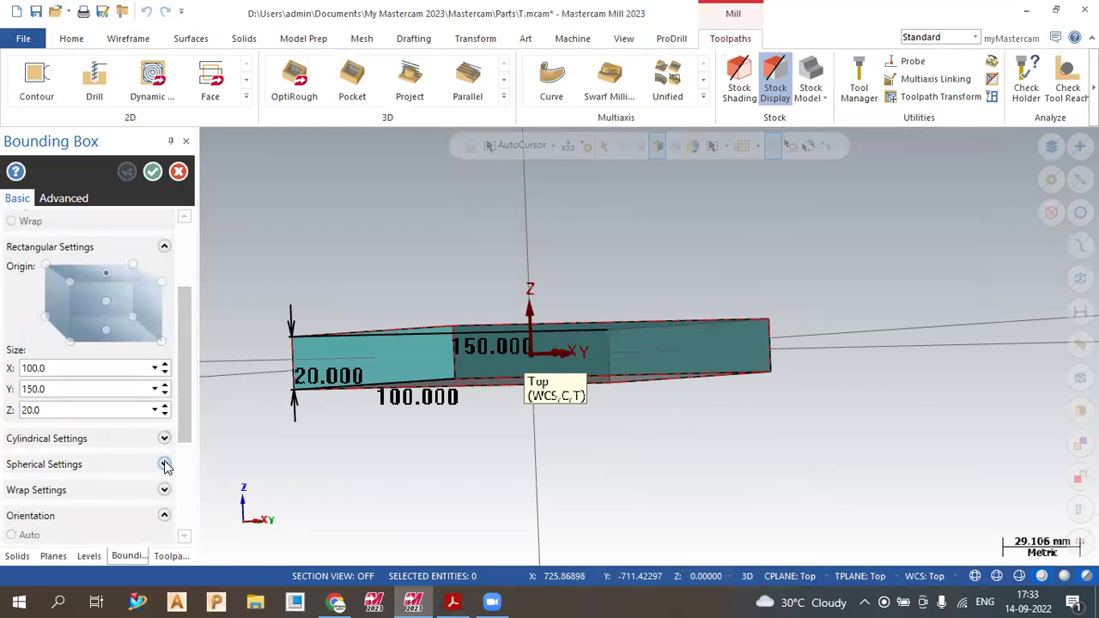
double_click(93, 393)
double_click(87, 410)
text(40)
key(Return)
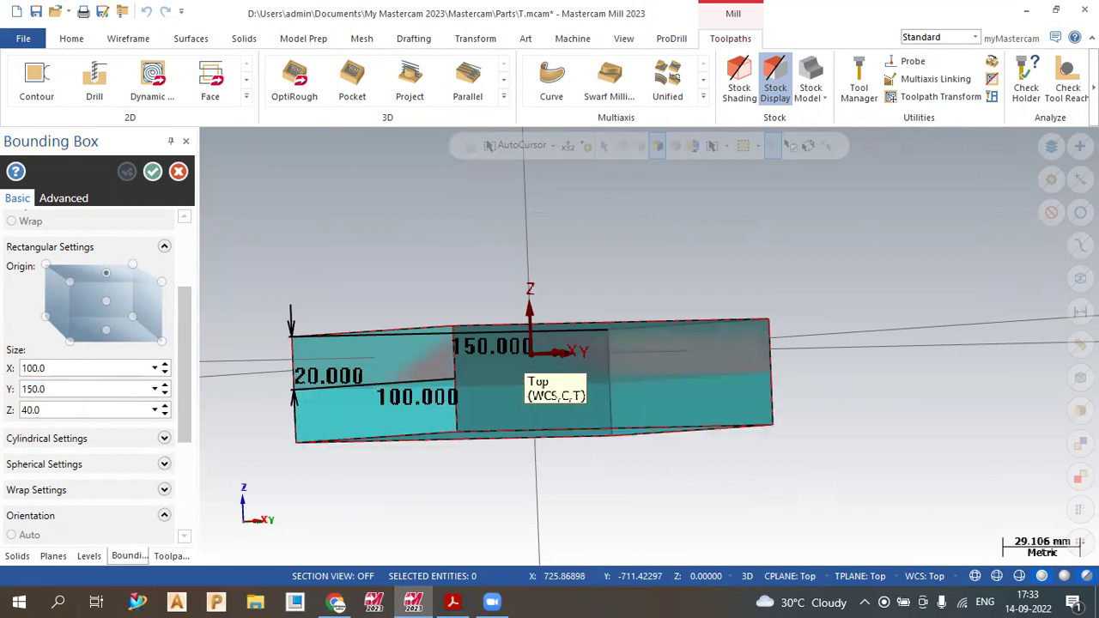
Set the stock's Z size to 20 mm with the origin at the bottom face centre, and accept the bounding box
double_click(69, 410)
text(20)
key(Return)
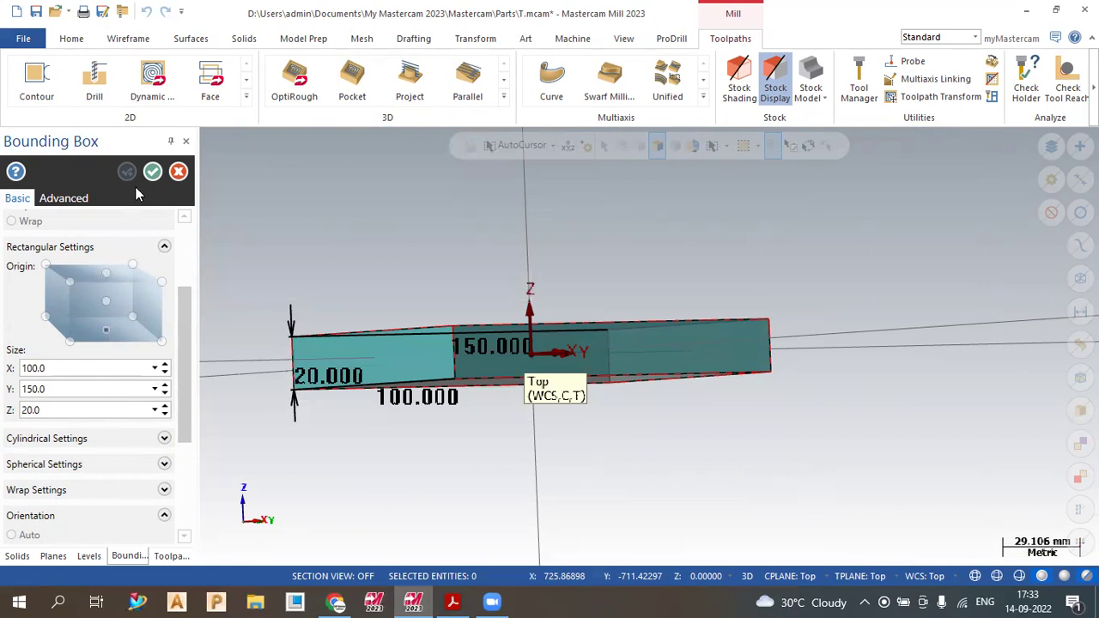
click(153, 173)
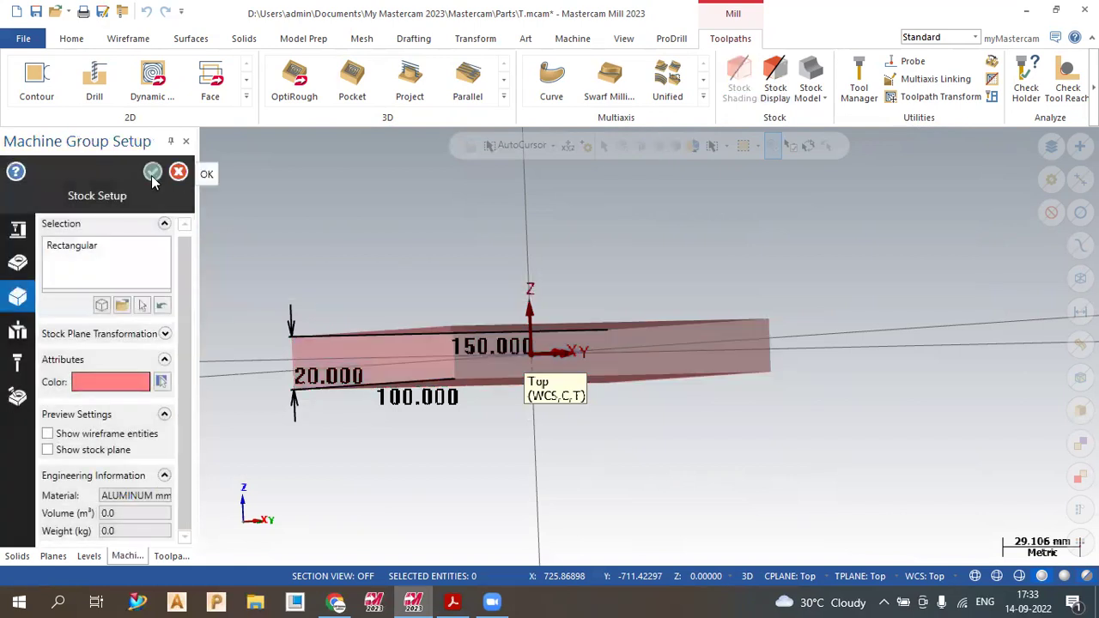